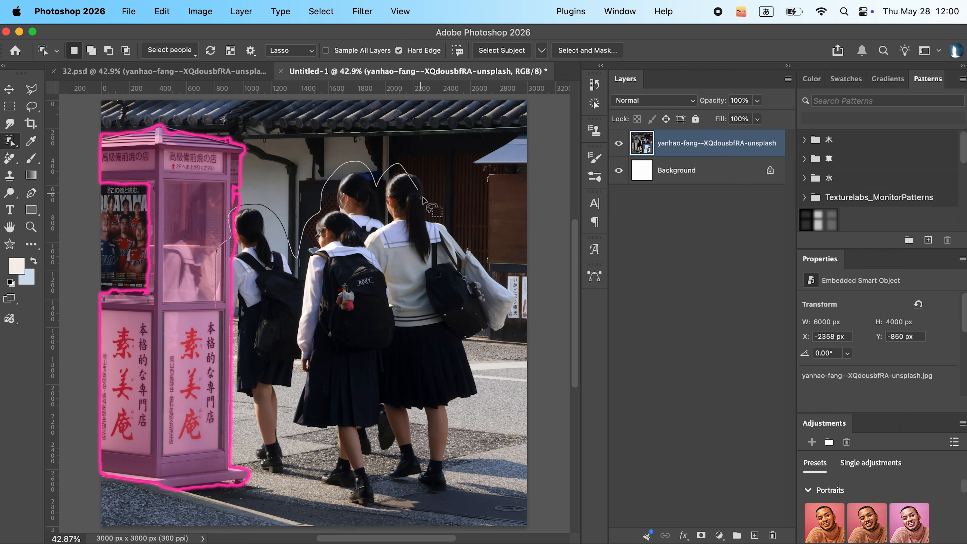
- Select the four schoolgirls with the Object Selection lasso and expand the selection by 20 pixels
mouse_move(449, 476)
left_mouse_down()
mouse_move(432, 502)
mouse_move(402, 492)
mouse_move(350, 509)
left_mouse_up()
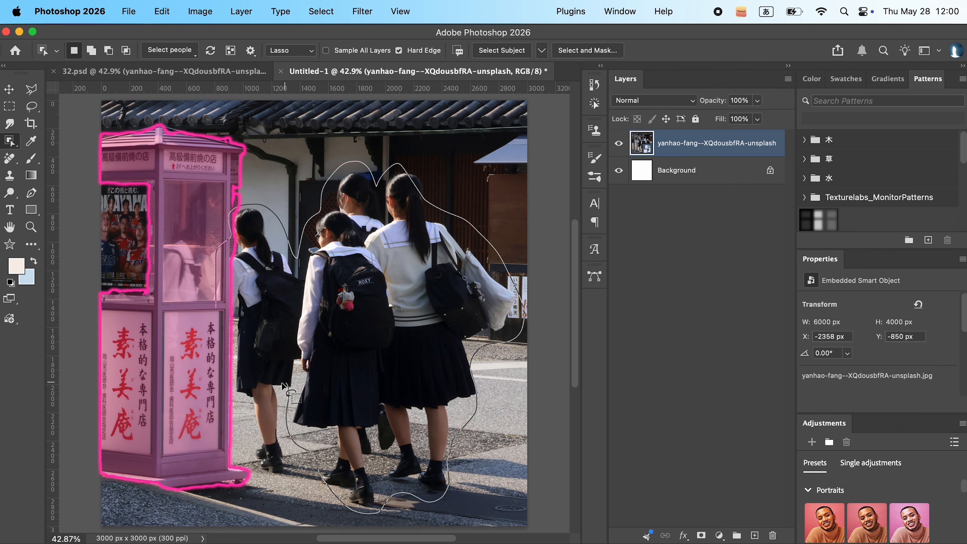
left_click_drag(266, 467, 228, 373)
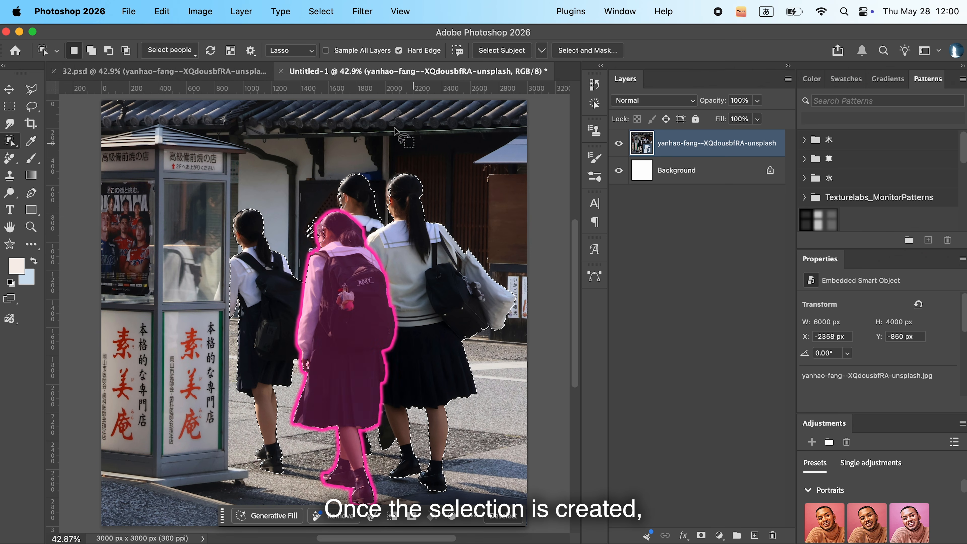
left_click(319, 11)
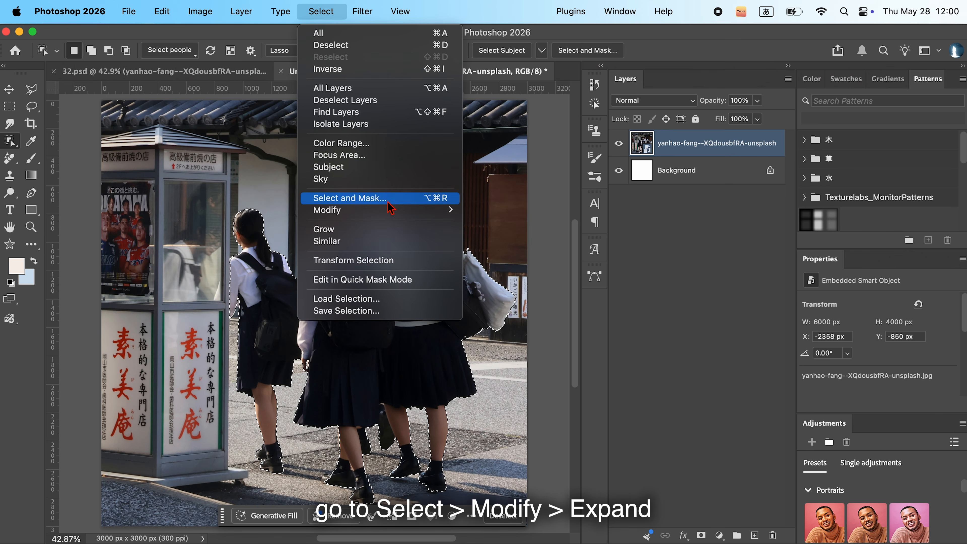
mouse_move(388, 214)
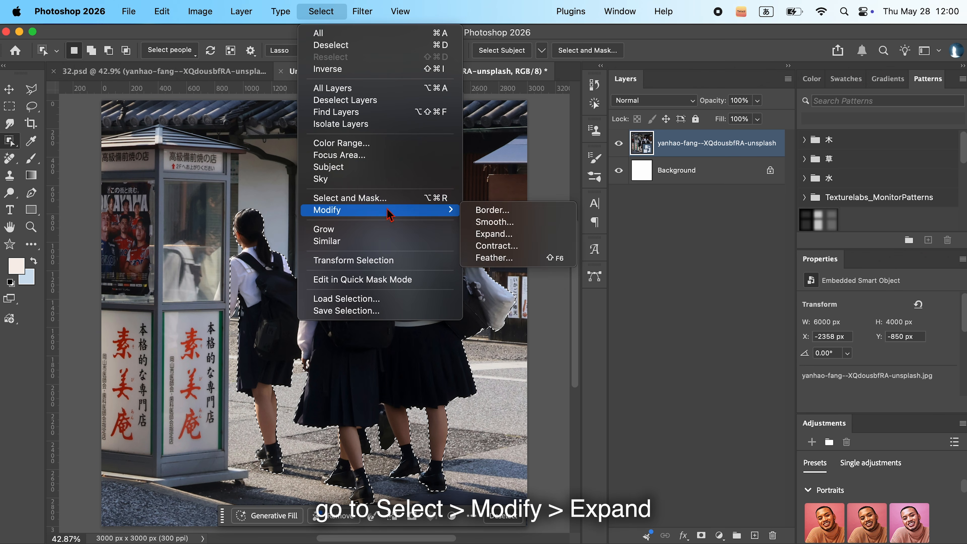
left_click(492, 233)
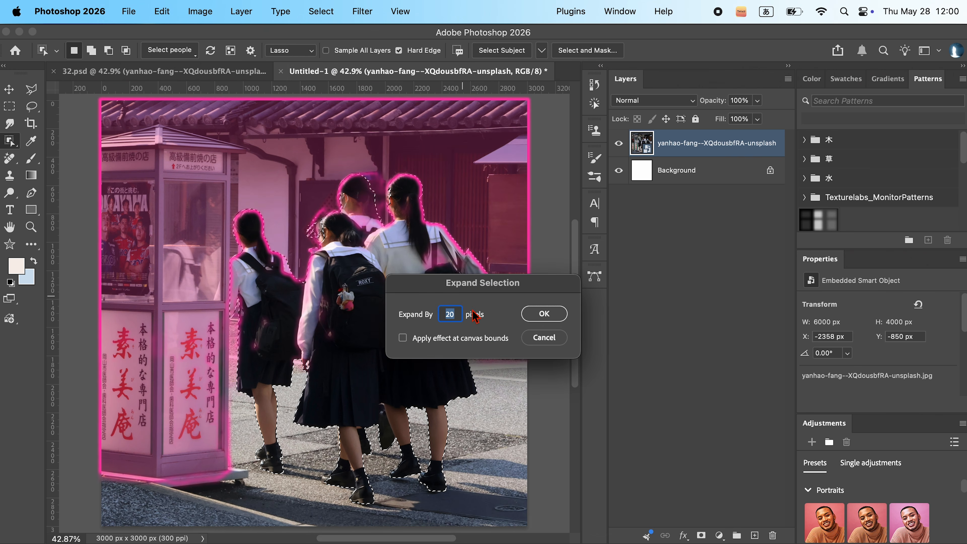
left_click(543, 312)
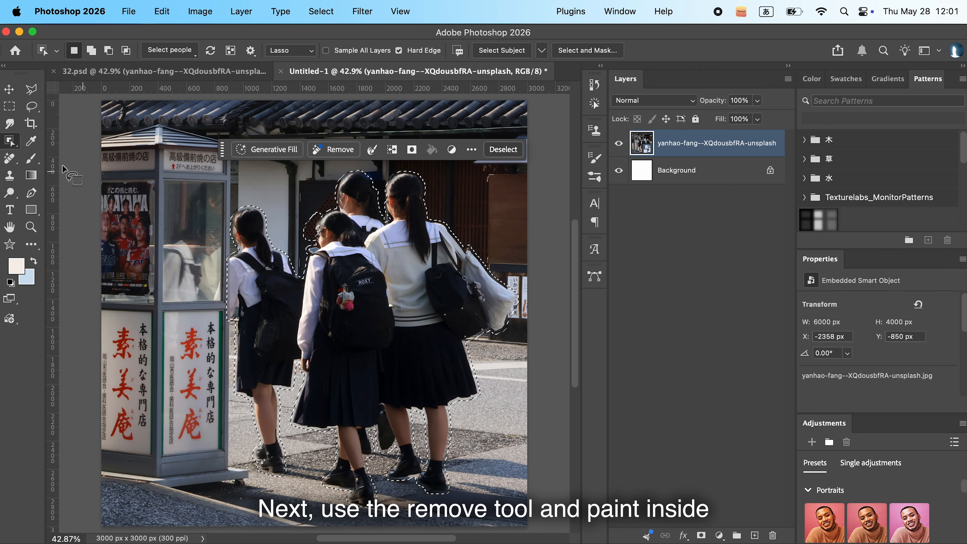
- Erase the selected schoolgirls from the street scene with the Remove tool and clear the selection
left_click(11, 158)
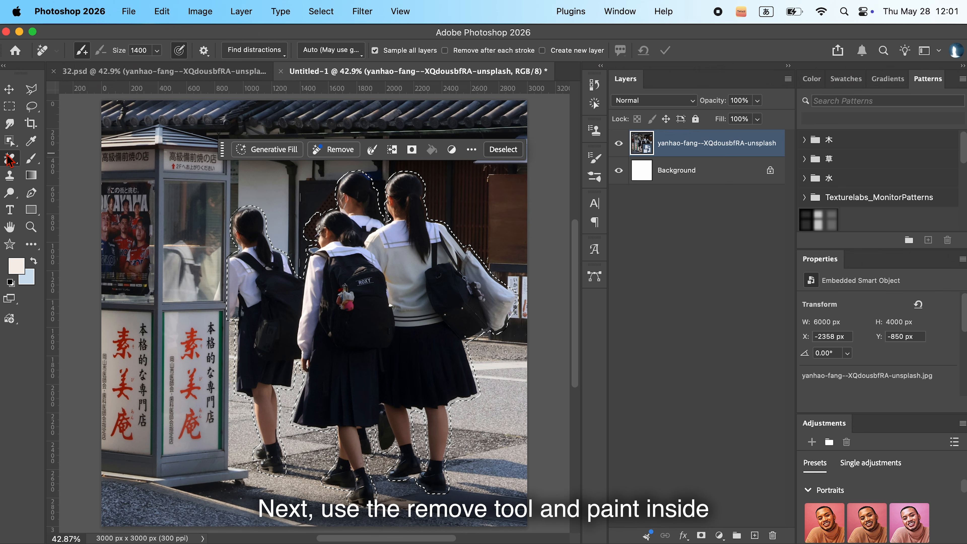
mouse_move(248, 236)
left_mouse_down()
mouse_move(156, 410)
mouse_move(323, 473)
left_mouse_up()
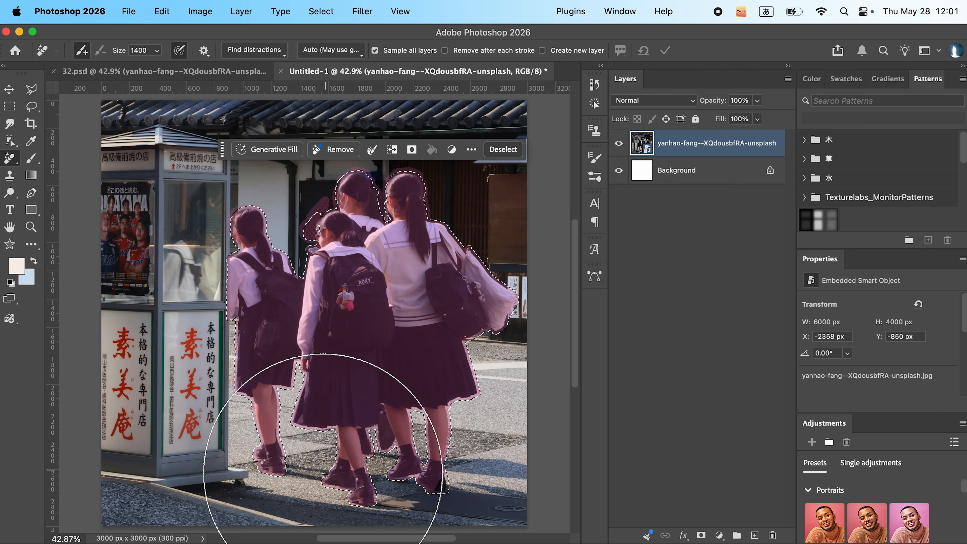
left_click(666, 50)
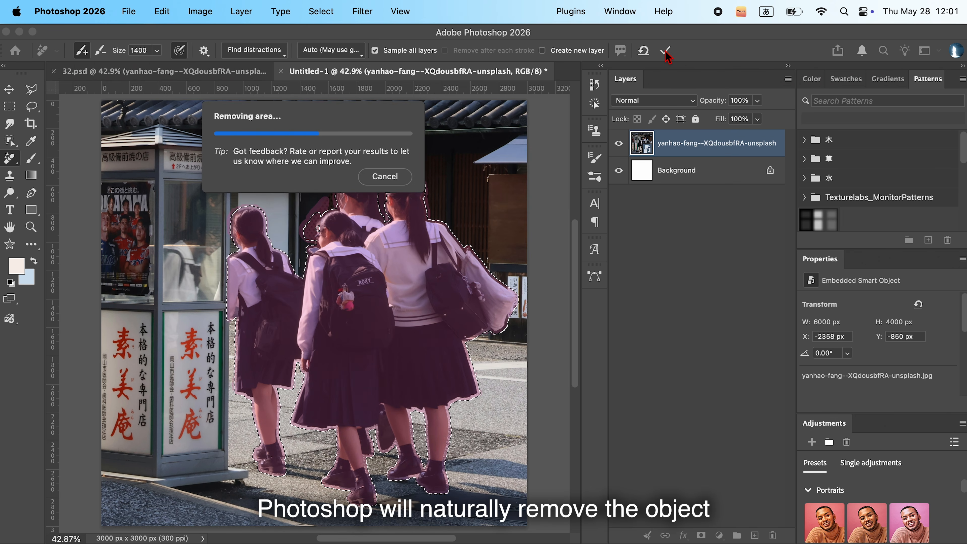
key("super+d")
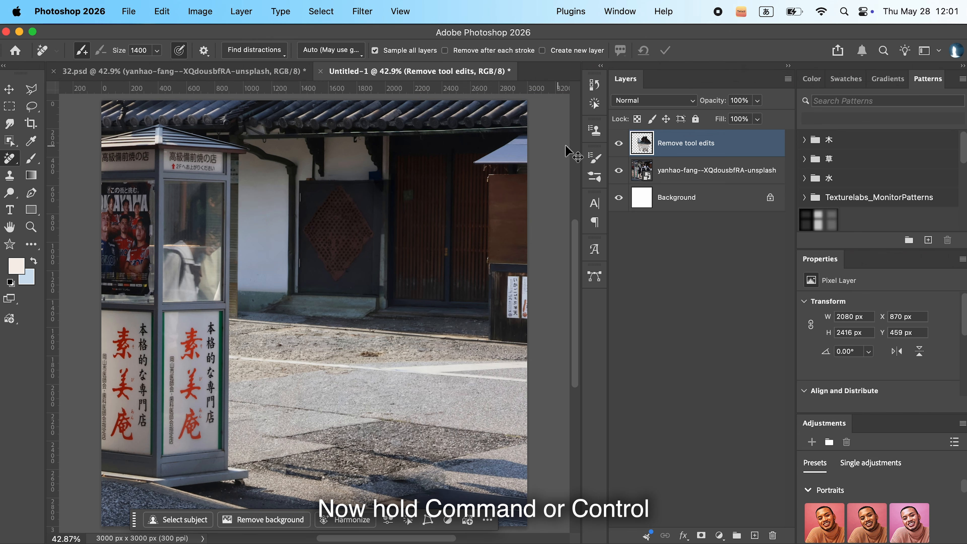
- Add a mask shaped like the removed area to the Remove tool edits layer and feather it about 114 px
left_click(643, 143, "super")
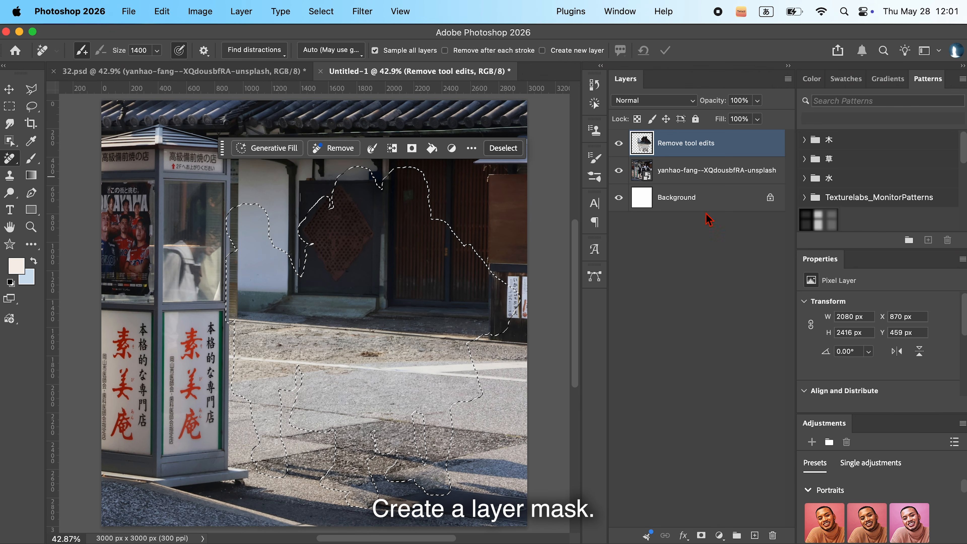
left_click(701, 535)
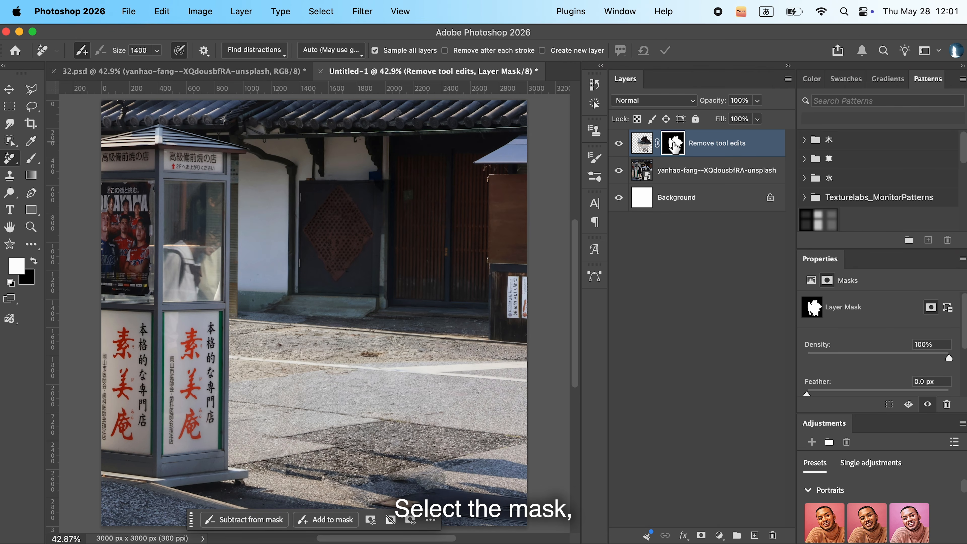
left_click_drag(806, 400, 904, 387)
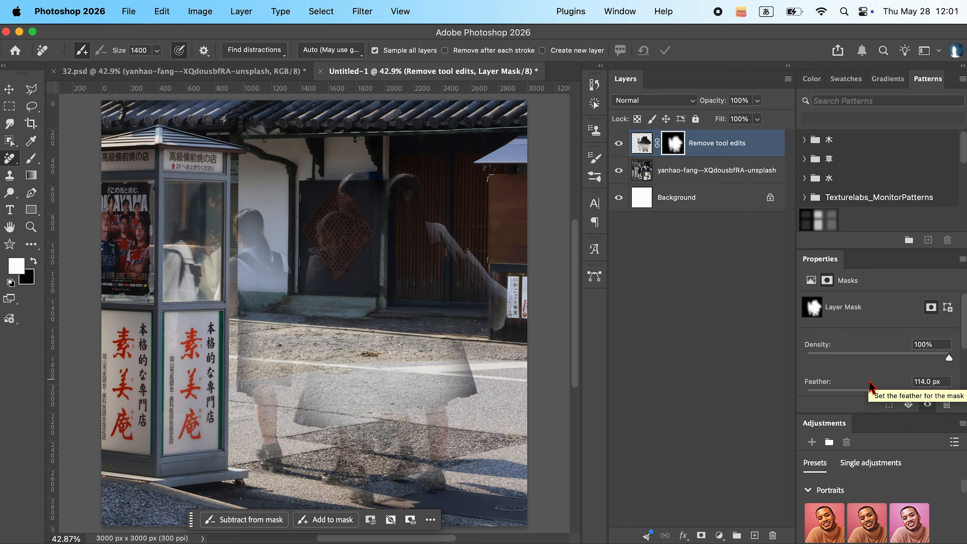
left_click(768, 364)
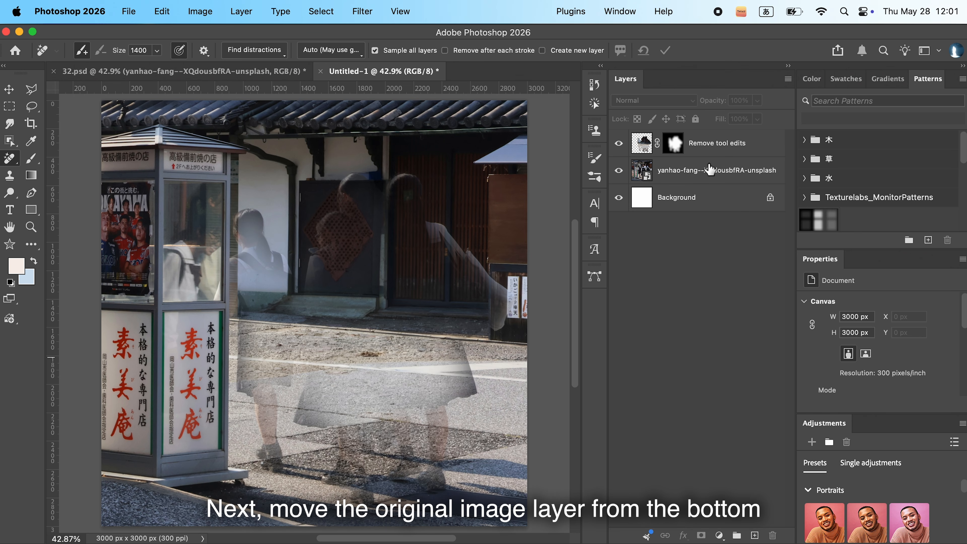
- Move the original photo layer above Remove tool edits and select the bright white shirt highlights with Color Range at fuzziness 40
left_click_drag(715, 180, 713, 142)
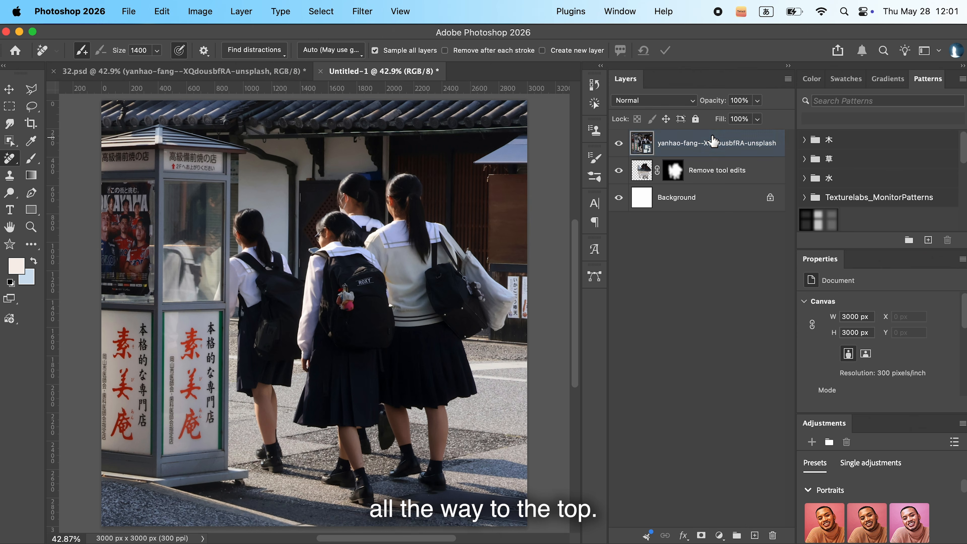
left_click(322, 12)
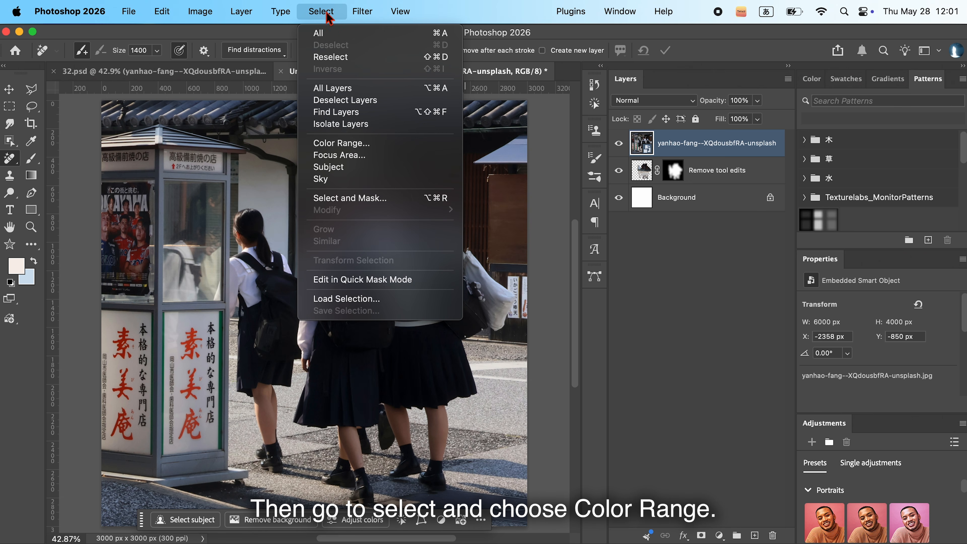
left_click(354, 144)
left_click(368, 218)
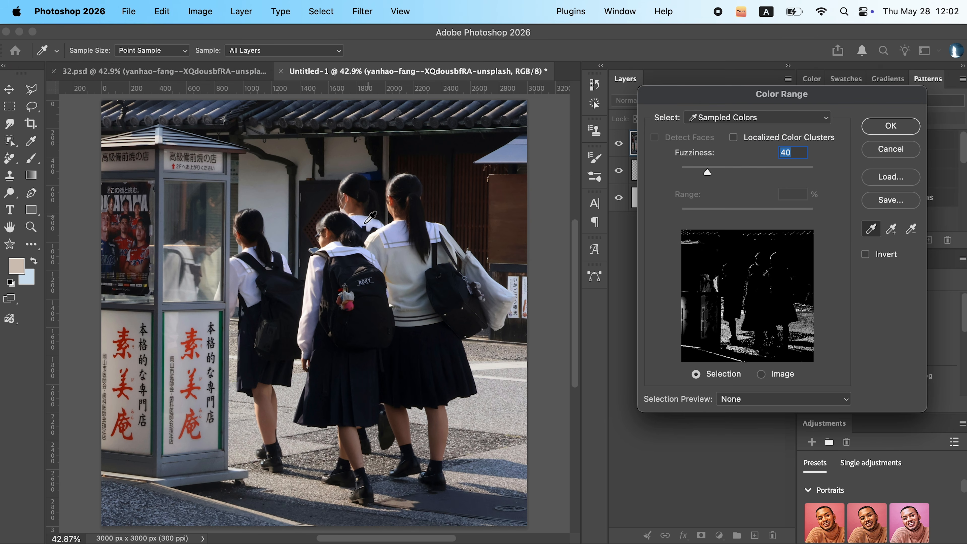
left_click(316, 272)
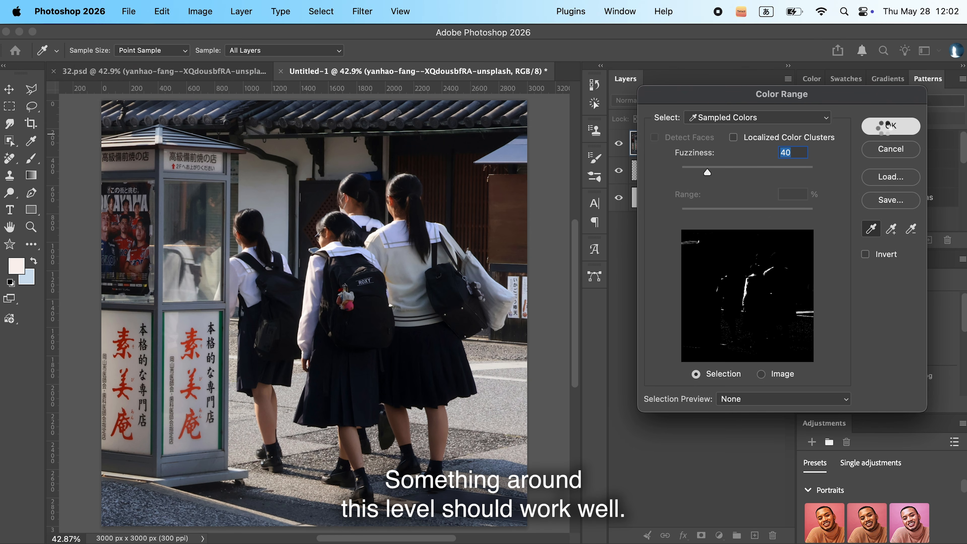
left_click(886, 127)
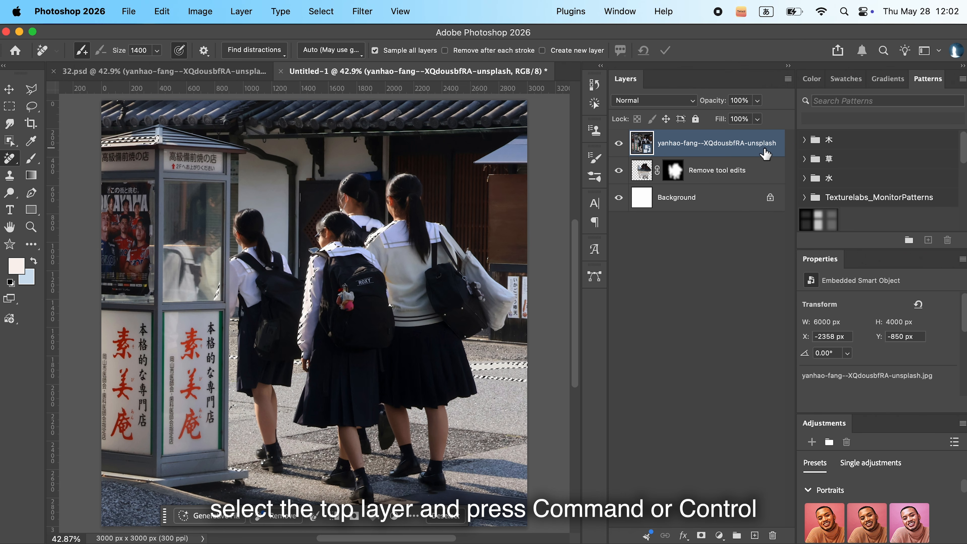
- Copy the selected highlights to a new layer and move the original photo layer below Remove tool edits
key("super+j")
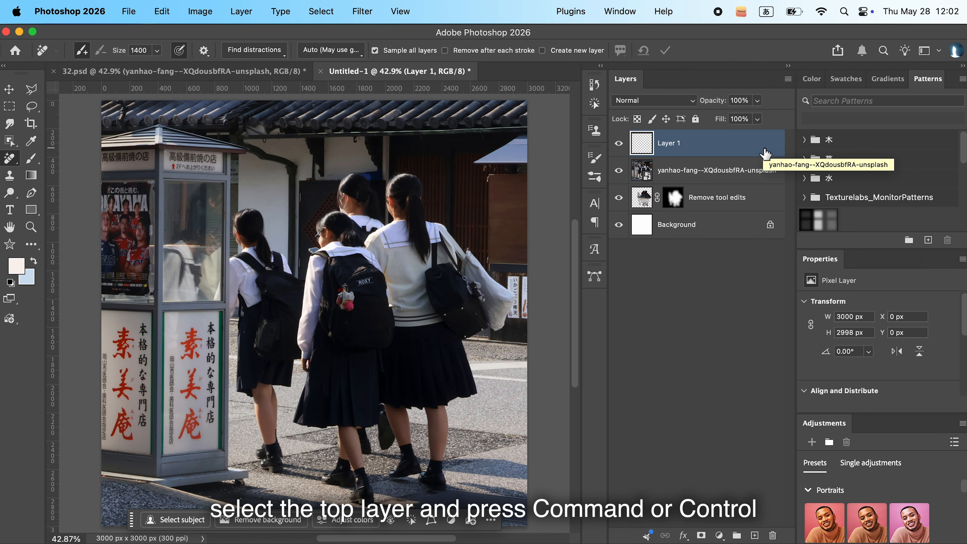
left_click_drag(746, 171, 729, 213)
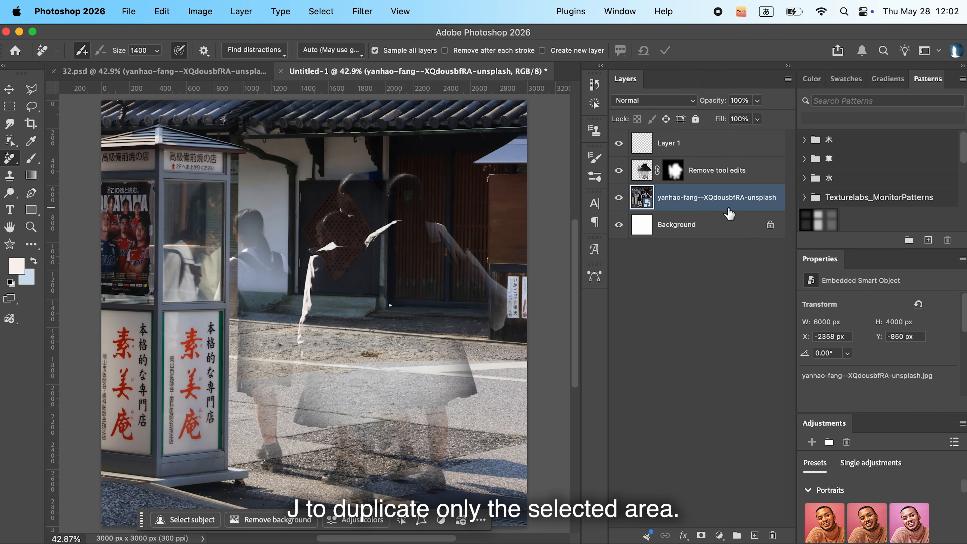
- Set the fill of the copied highlights layer to 65%
left_click(715, 151)
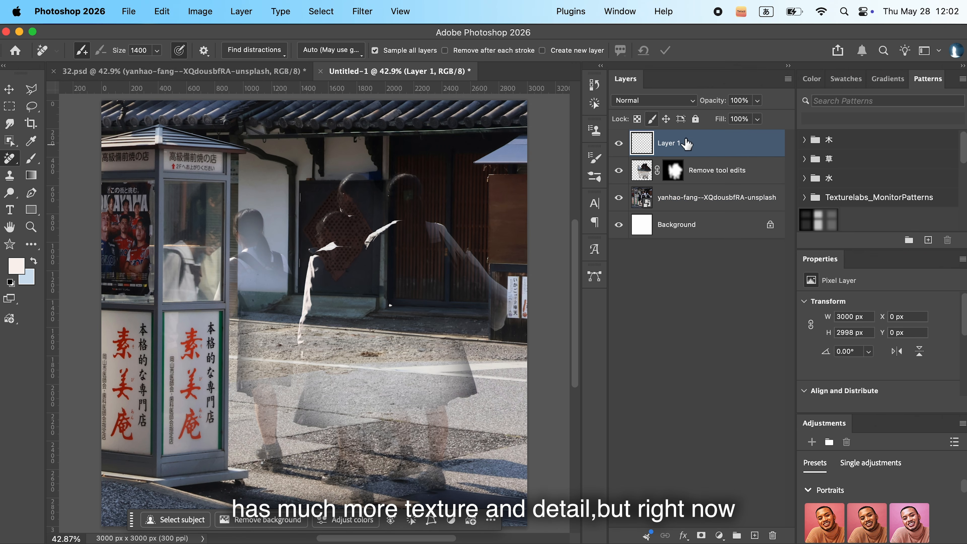
left_click_drag(720, 122, 698, 125)
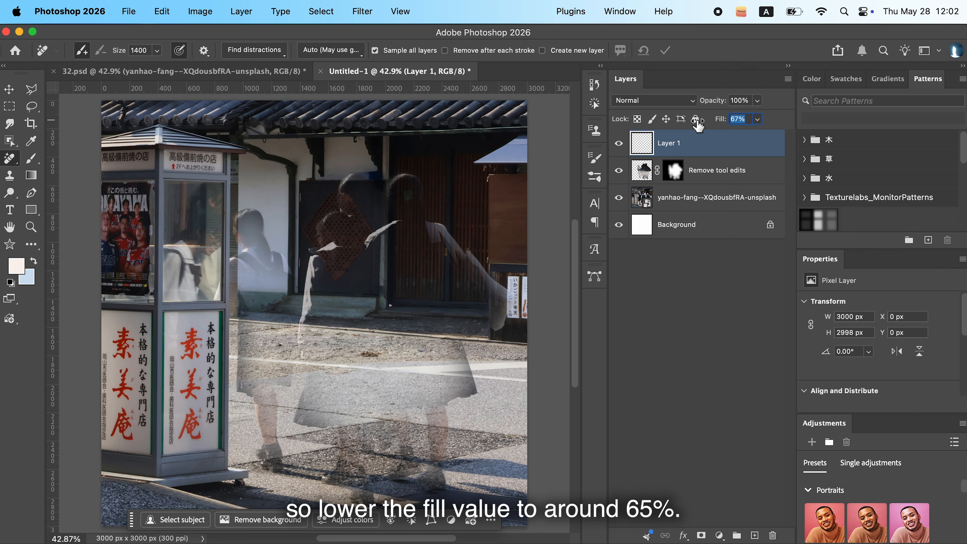
left_click(716, 266)
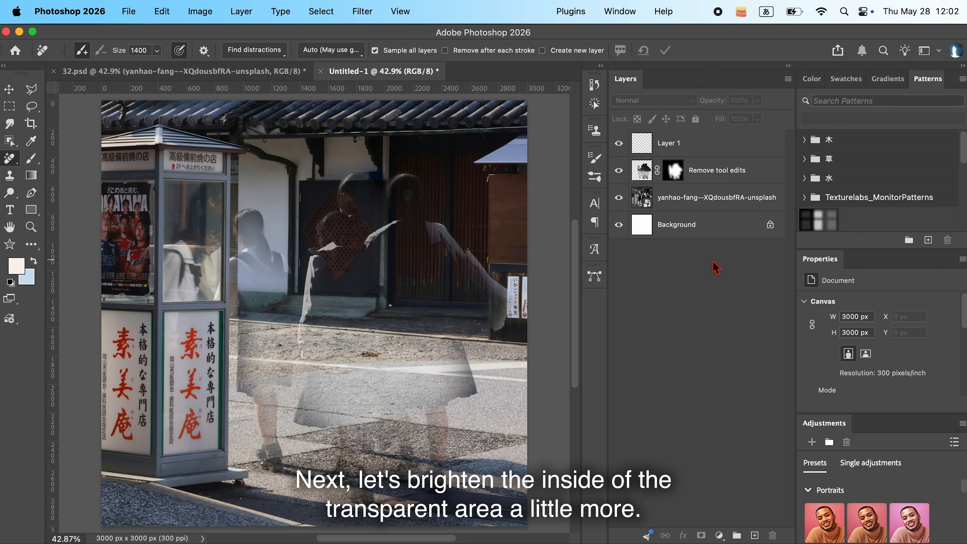
- Select the subject on the original photo layer and add a Brightness/Contrast adjustment layer masked to it
left_click(693, 207)
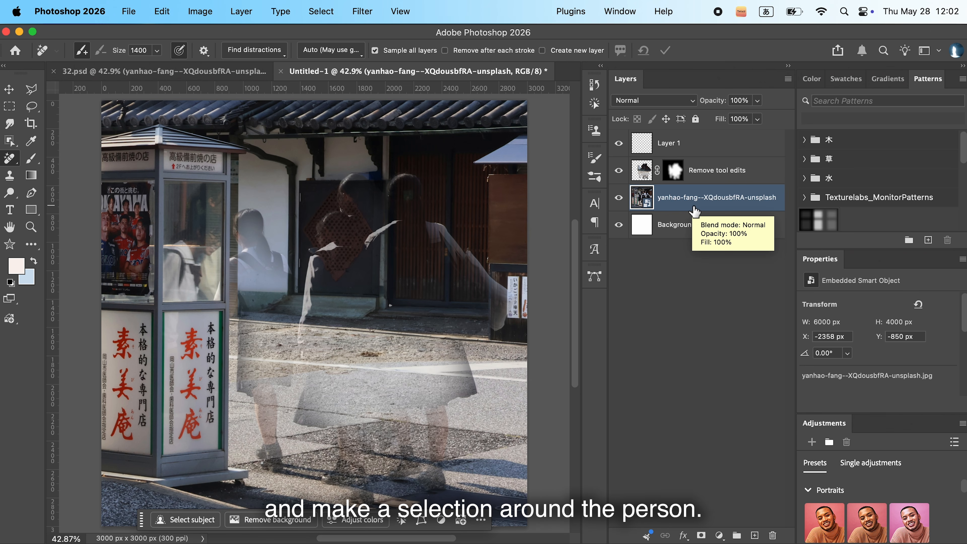
left_click(185, 524)
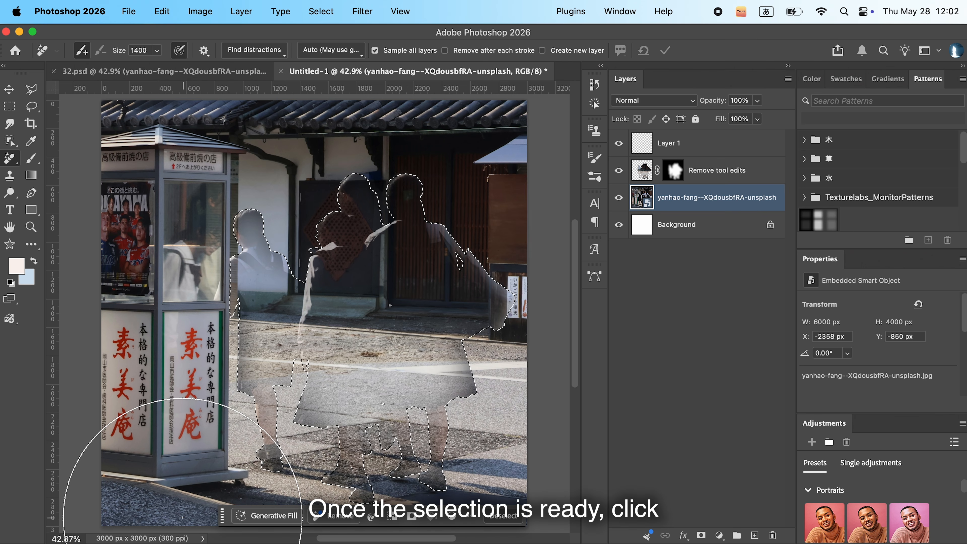
key("v")
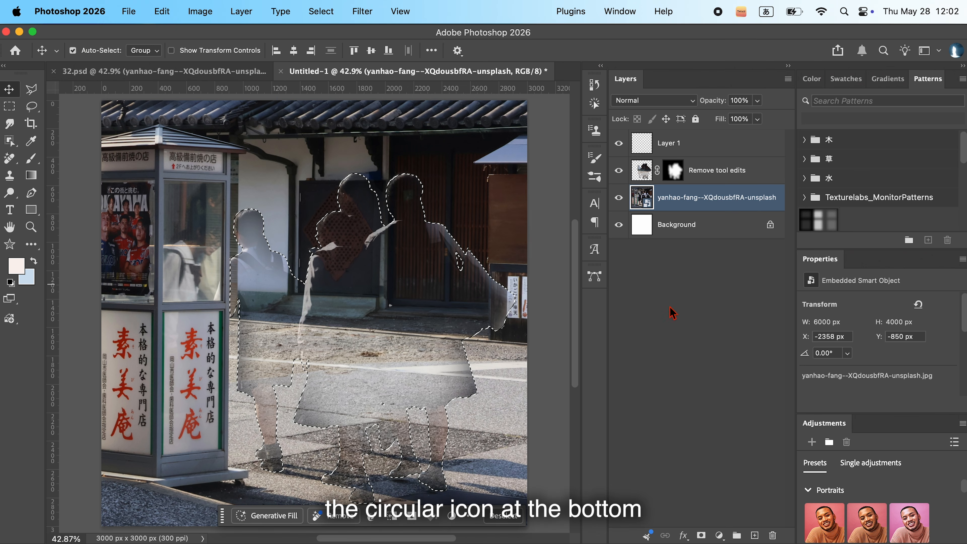
left_click(715, 535)
left_click(762, 363)
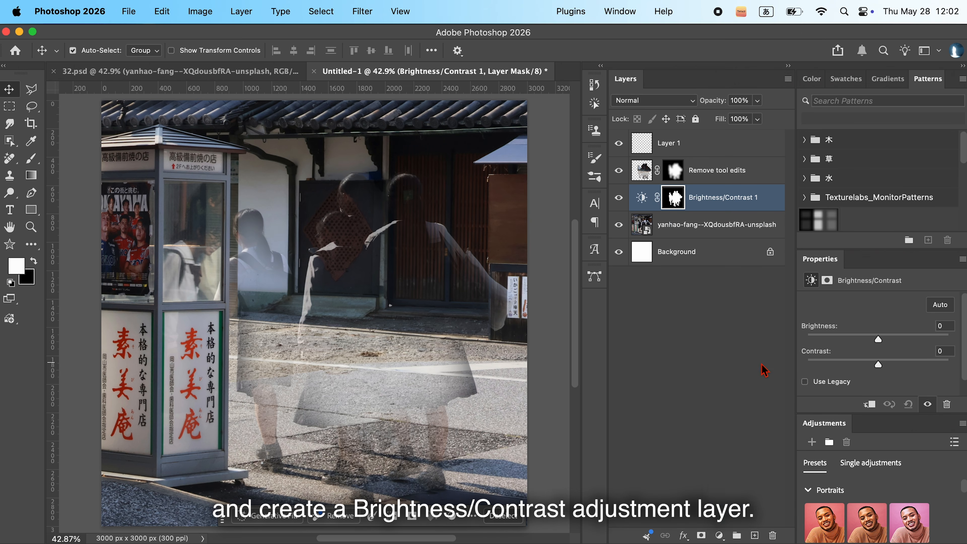
- Move the Brightness/Contrast layer above Remove tool edits, setting its brightness to 90 and contrast to -50
left_click_drag(745, 205, 739, 164)
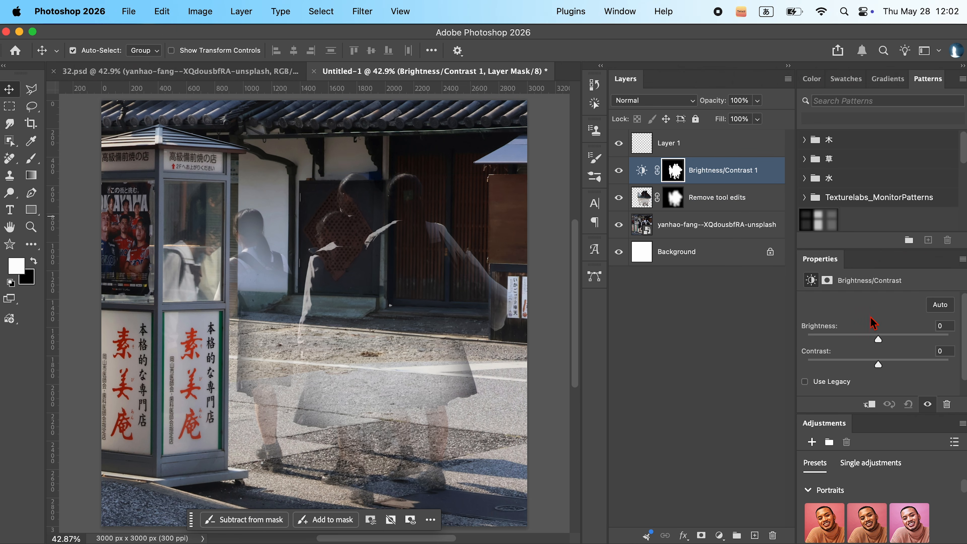
left_click_drag(885, 343, 923, 345)
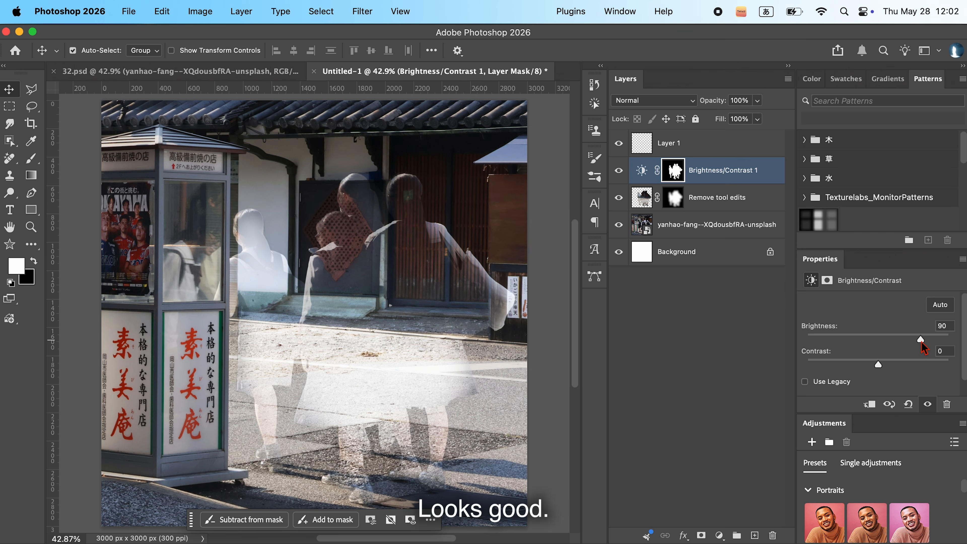
left_click_drag(816, 367, 804, 365)
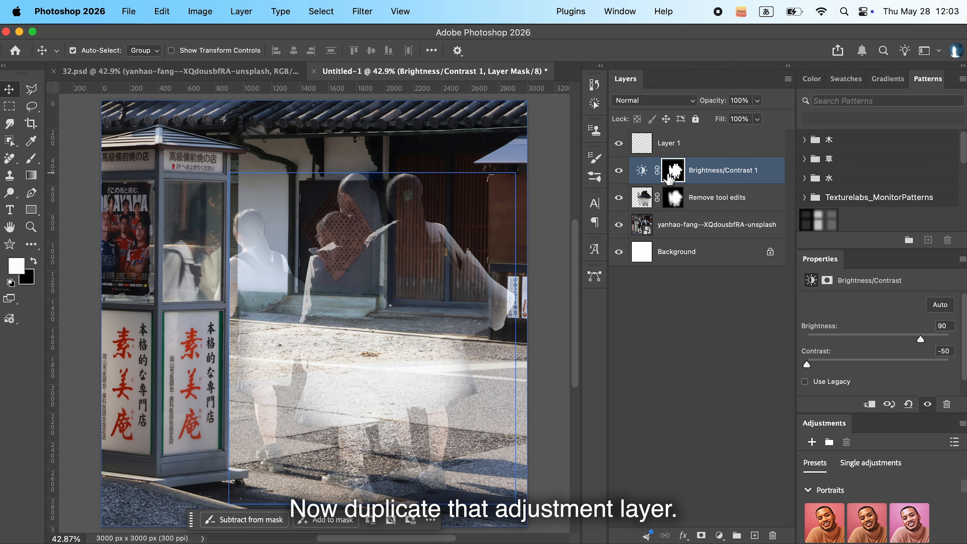
- Duplicate the Brightness/Contrast adjustment layer and feather the copy's mask by 500 px
key("super+j")
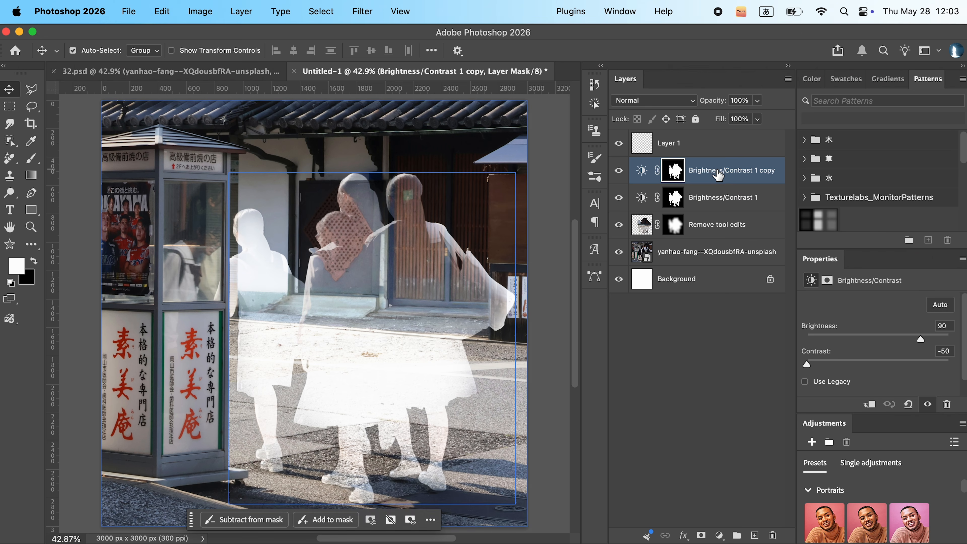
left_click(675, 171)
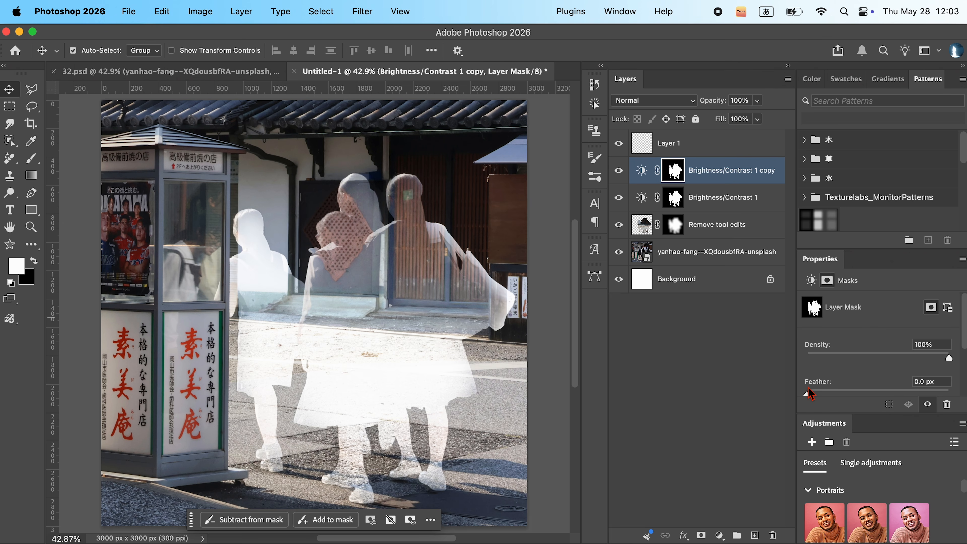
left_click_drag(872, 400, 934, 391)
left_click(929, 382)
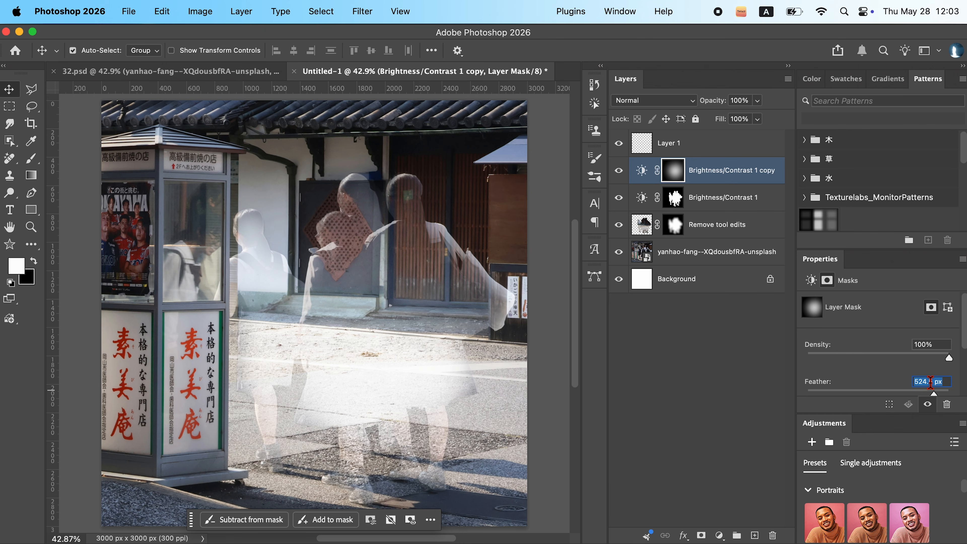
type("500")
- Add a Gradient Map adjustment layer above the copied highlights layer using the green RB Gradient Map 48 preset
left_click(743, 142)
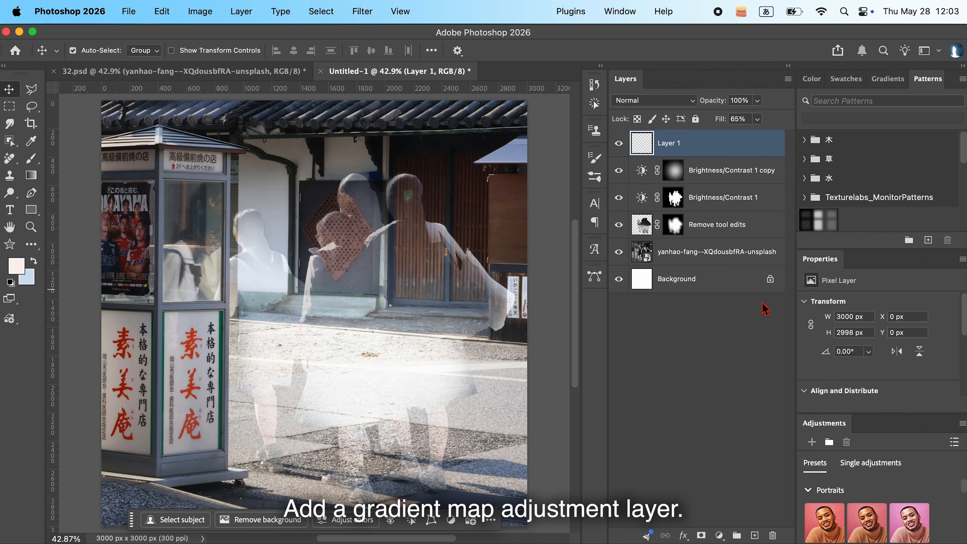
left_click(719, 534)
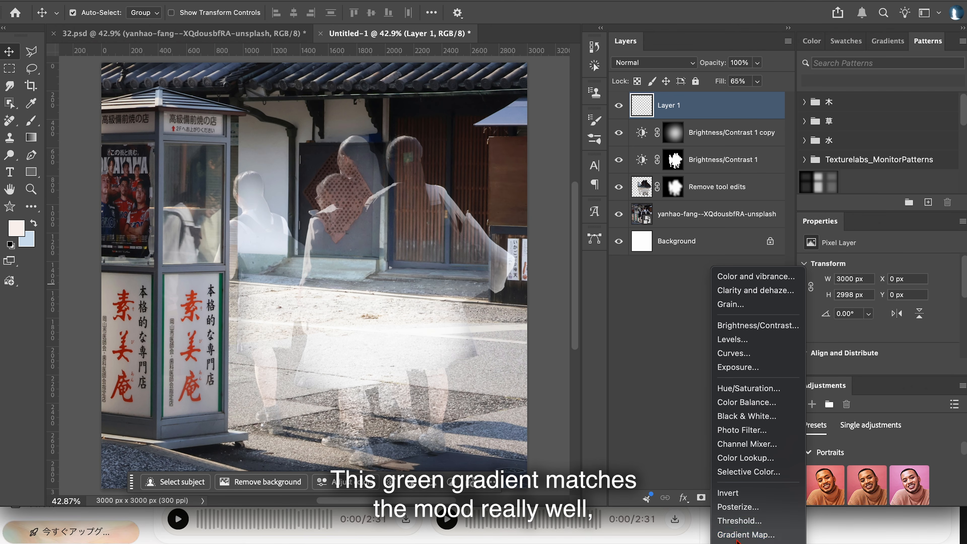
left_click(736, 536)
left_click(660, 232)
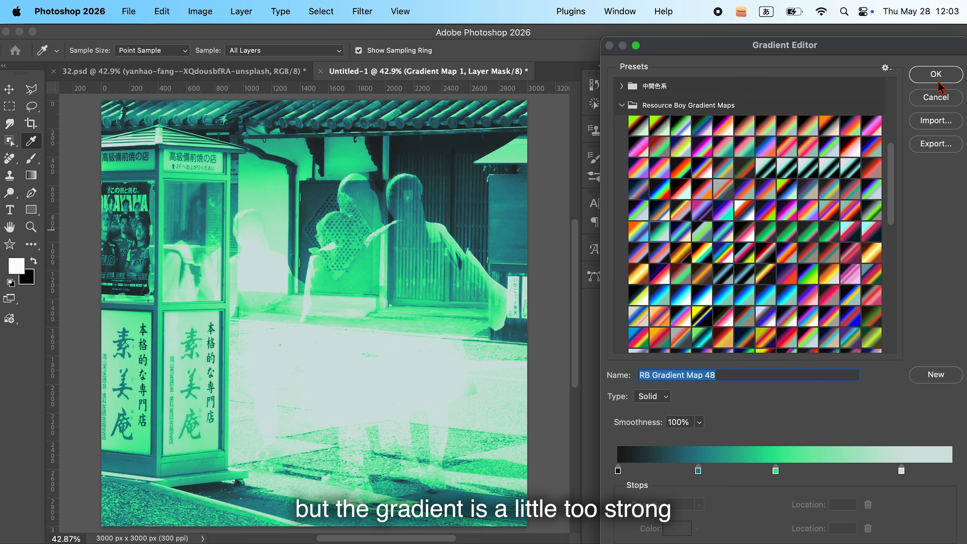
left_click(936, 80)
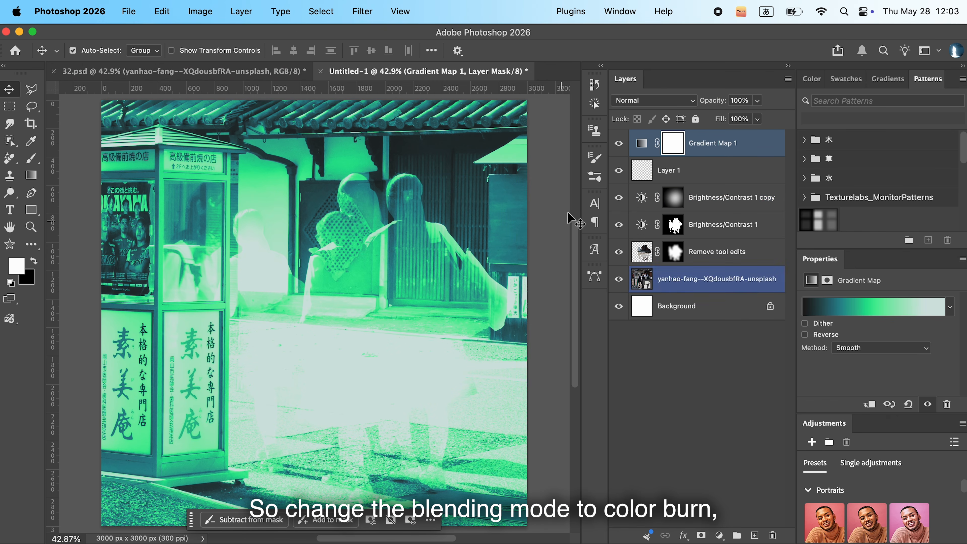
- Set the Gradient Map layer's blending mode to Color Burn and lower its fill to about 55%
left_click(676, 105)
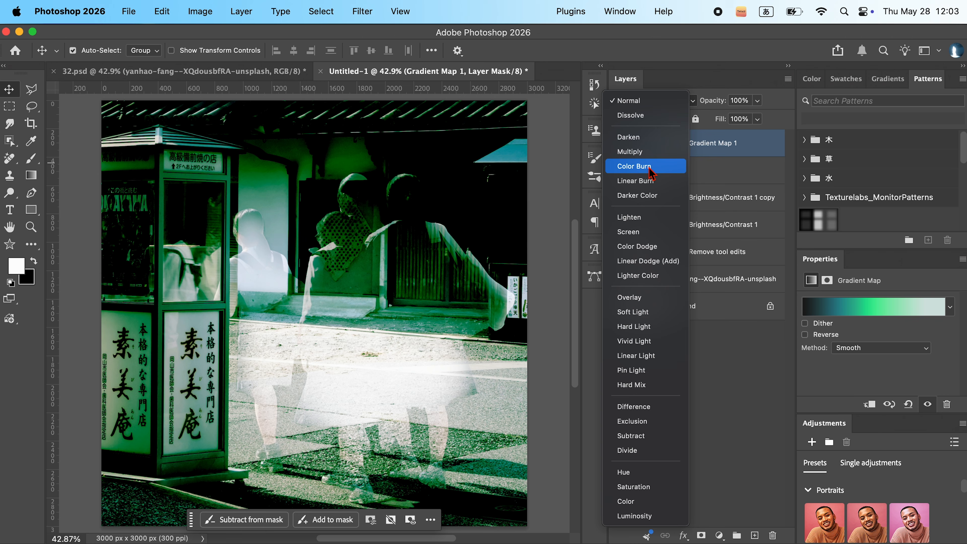
left_click(649, 166)
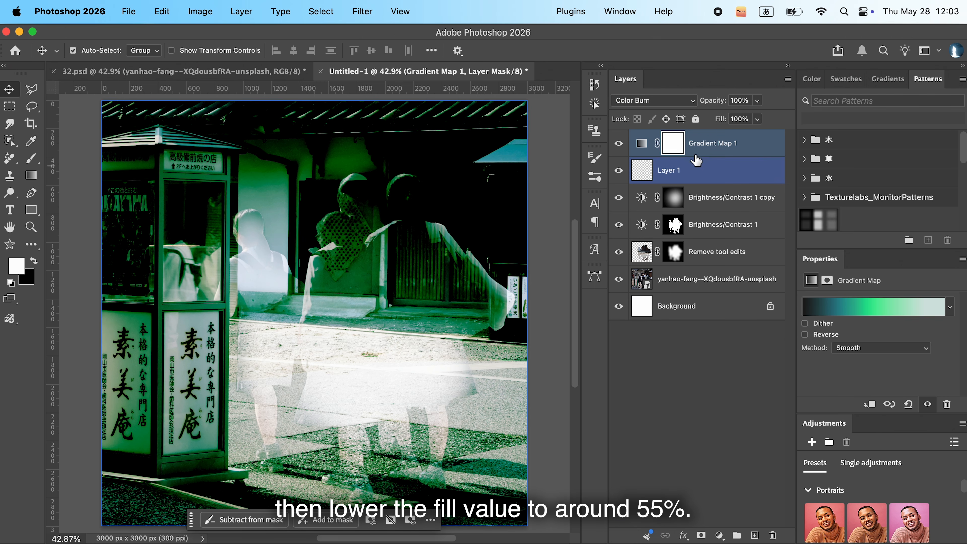
left_click(711, 146)
left_click_drag(720, 121, 713, 121)
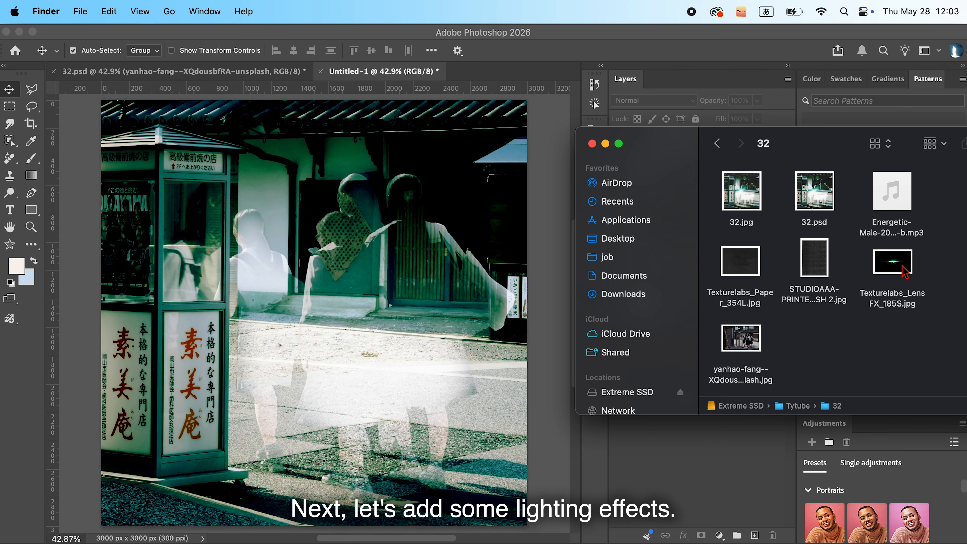
- Place the Texturelabs_LensFX_185S flare in Screen mode, scaled to about 41%, rotated 15° and positioned beside the leftmost girl
left_click_drag(904, 271, 507, 335)
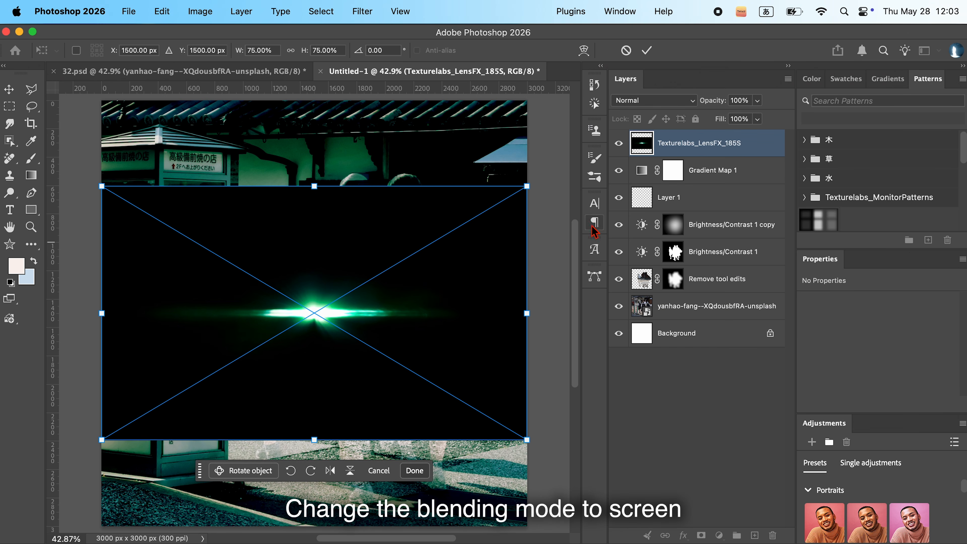
left_click(670, 107)
left_click(655, 231)
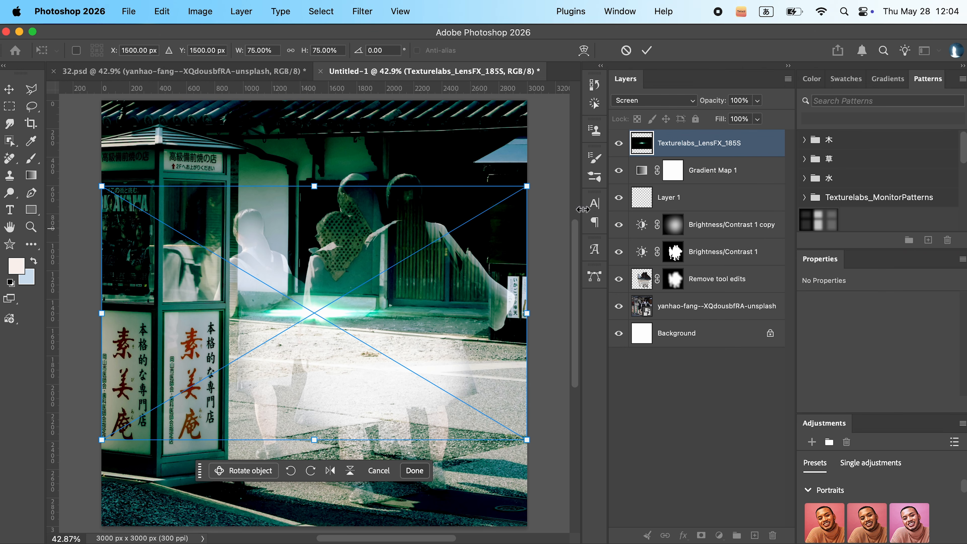
left_click_drag(552, 186, 451, 278)
left_click_drag(390, 317, 380, 317)
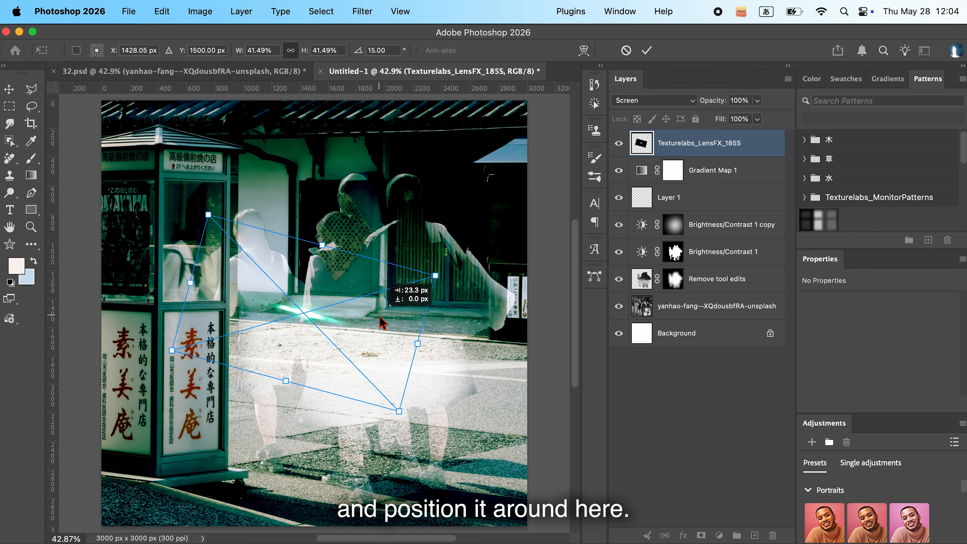
key("Return")
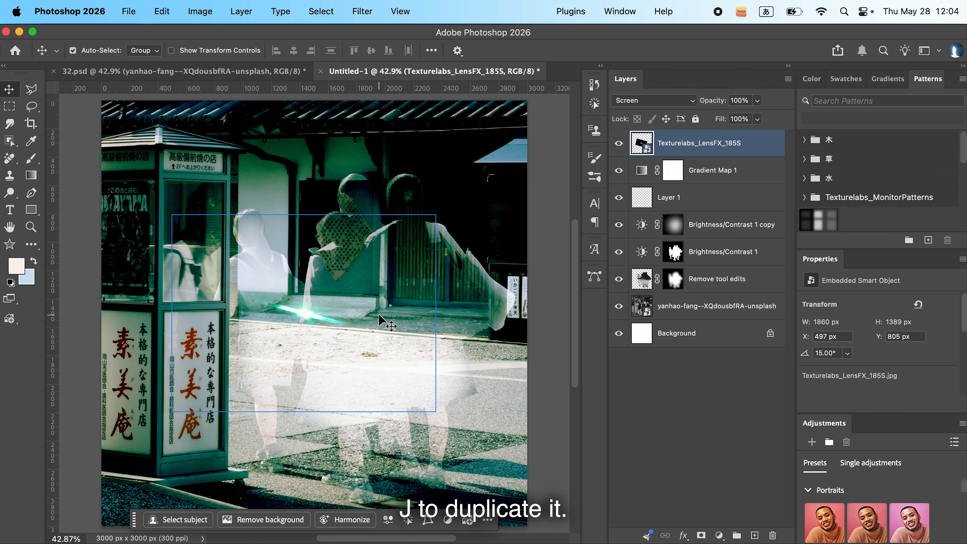
- Duplicate the lens flare layer and apply a Gaussian Blur with a 64-pixel radius to the copy
key("super+j")
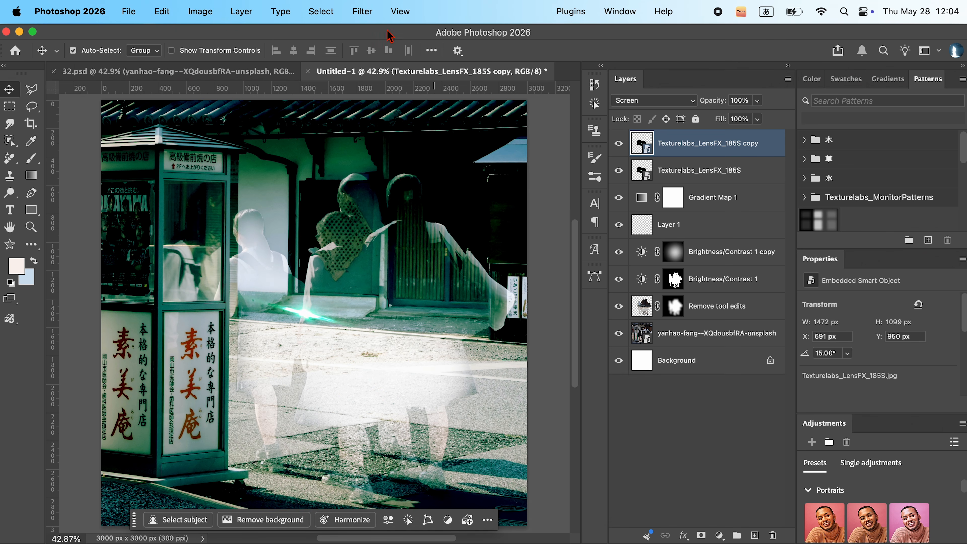
left_click(362, 11)
mouse_move(403, 193)
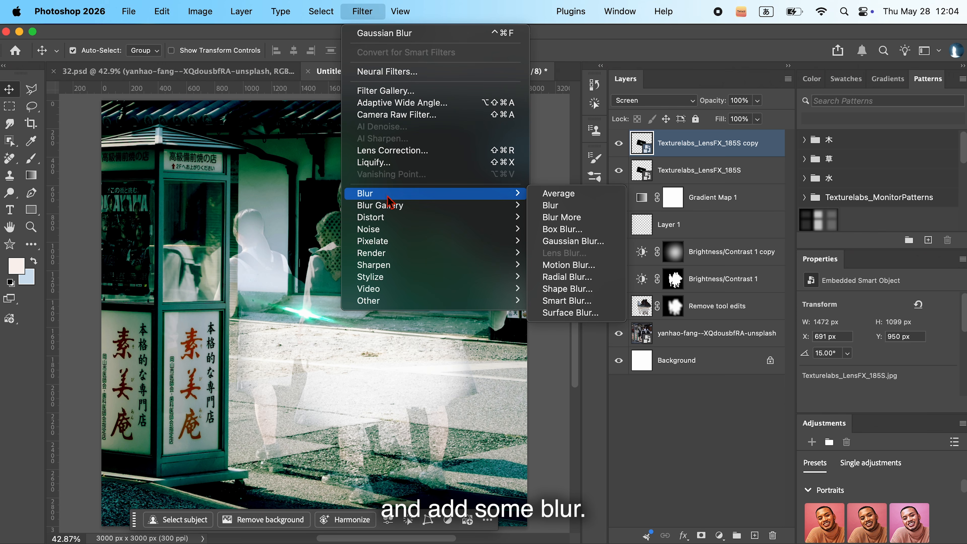
left_click(554, 242)
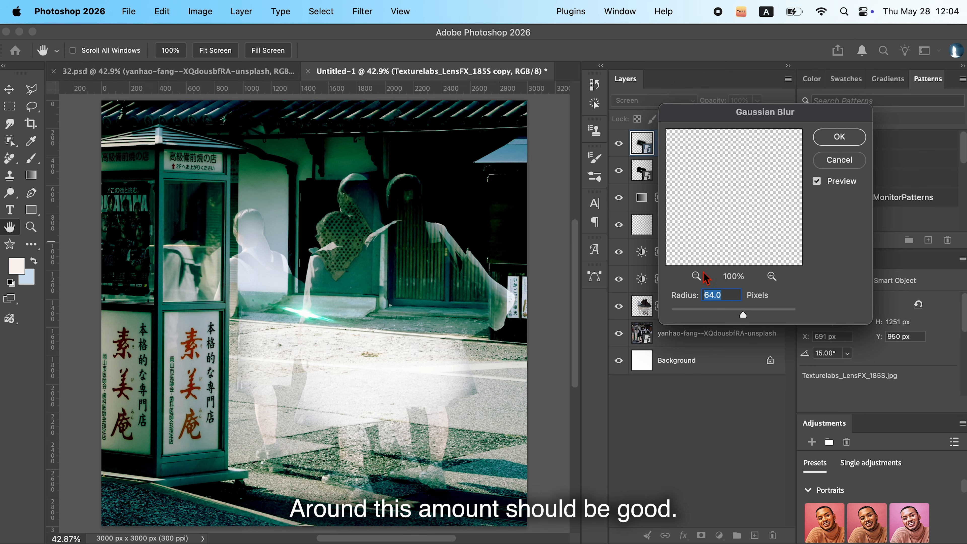
left_click(839, 137)
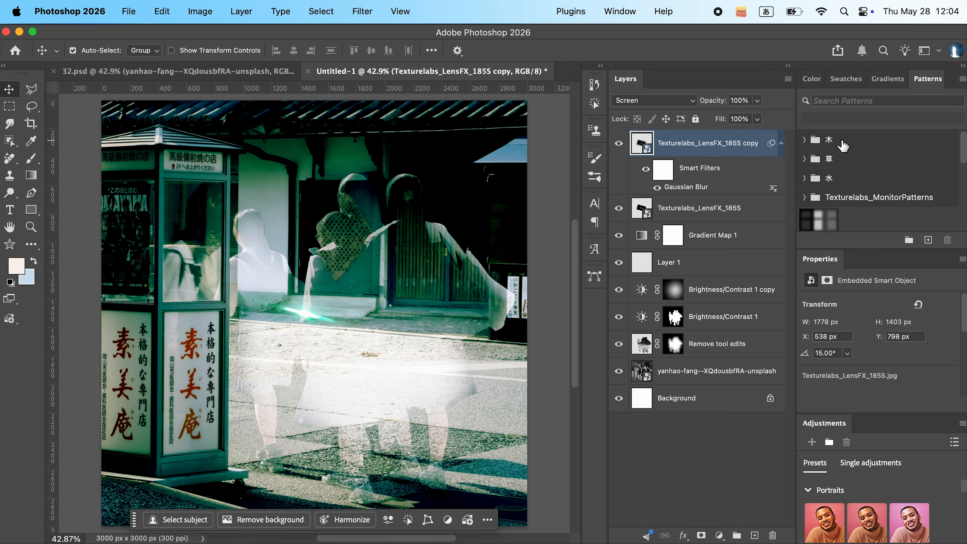
- Enlarge the blurred flare copy well beyond the canvas to about 4762 by 3857 px and rotate it to -15°
key("super+t")
left_click_drag(453, 277, 523, 251)
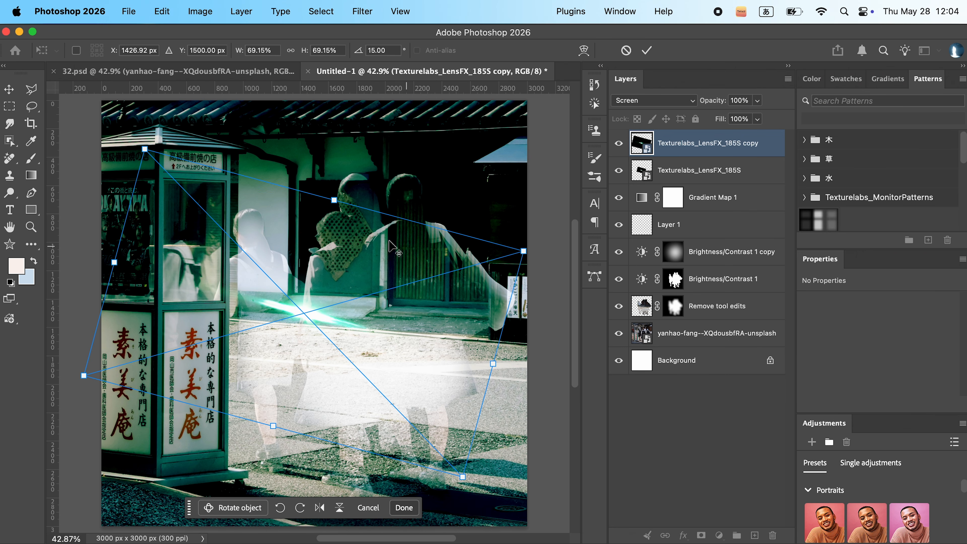
left_click_drag(338, 198, 388, 154)
left_click_drag(487, 148, 362, 108)
key("Return")
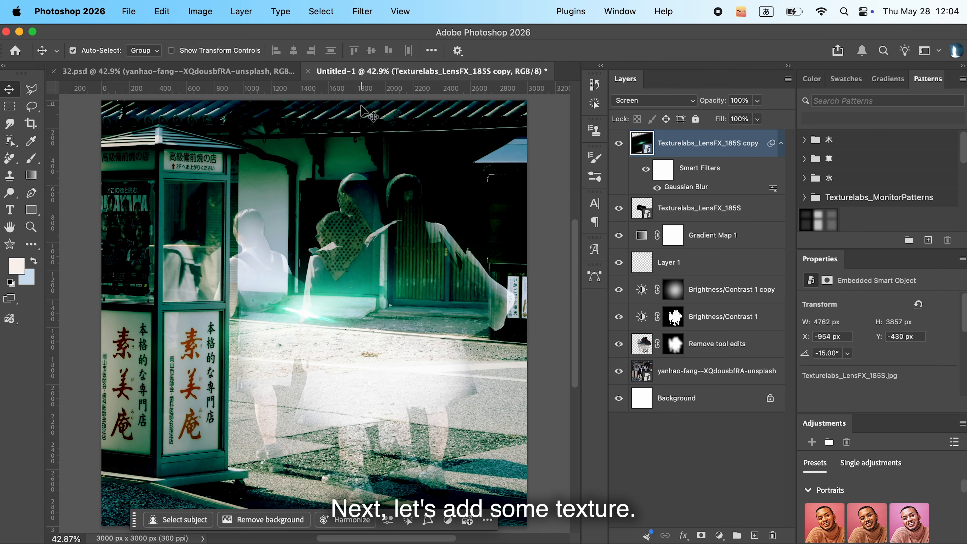
- Place the STUDIOAAA-PRINTER-TRASH 2 texture enlarged to about 128% to cover the canvas, with its blending mode set to Lighten
left_click_drag(813, 262, 500, 322)
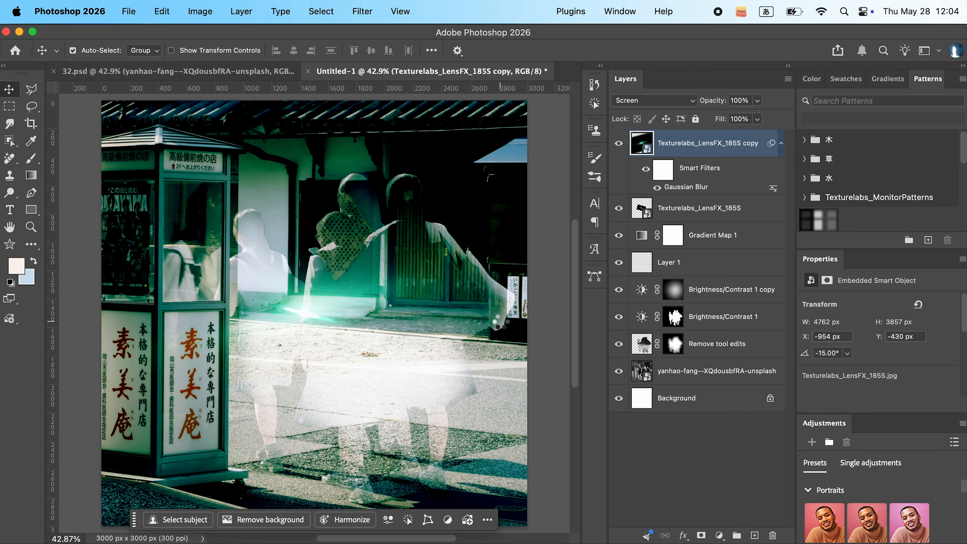
left_click_drag(474, 318, 544, 318)
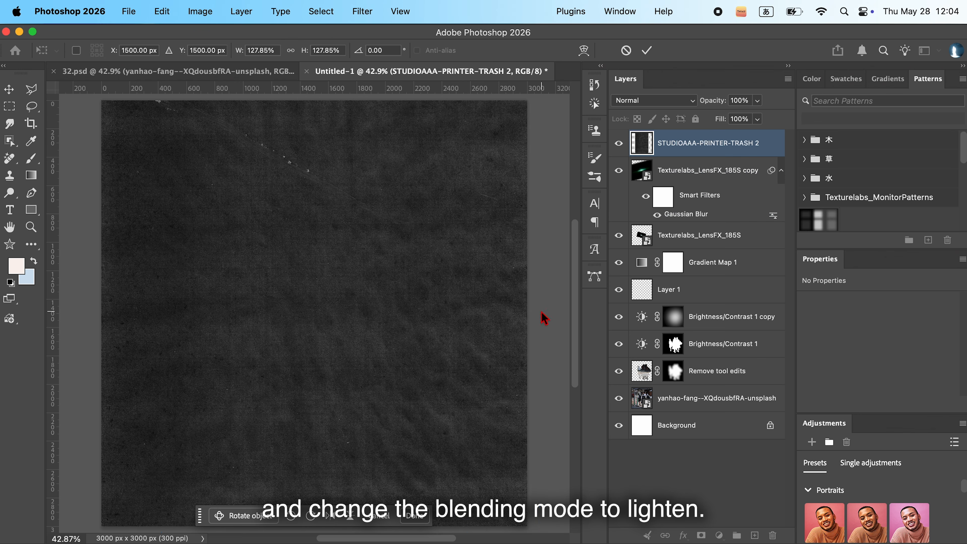
key("Return")
left_click(691, 101)
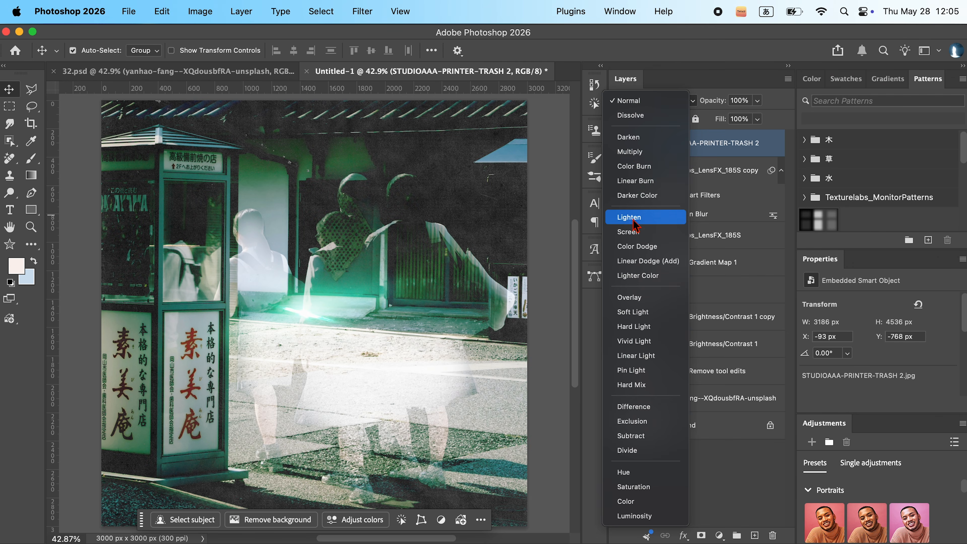
left_click(633, 218)
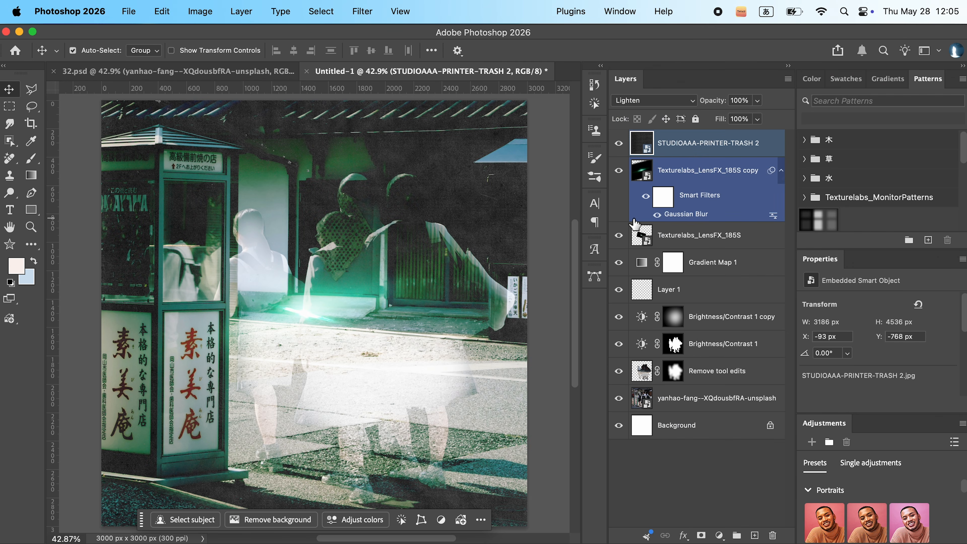
- Apply Levels to the printer texture layer with the black input level set to 20
left_click(712, 152)
key("super+l")
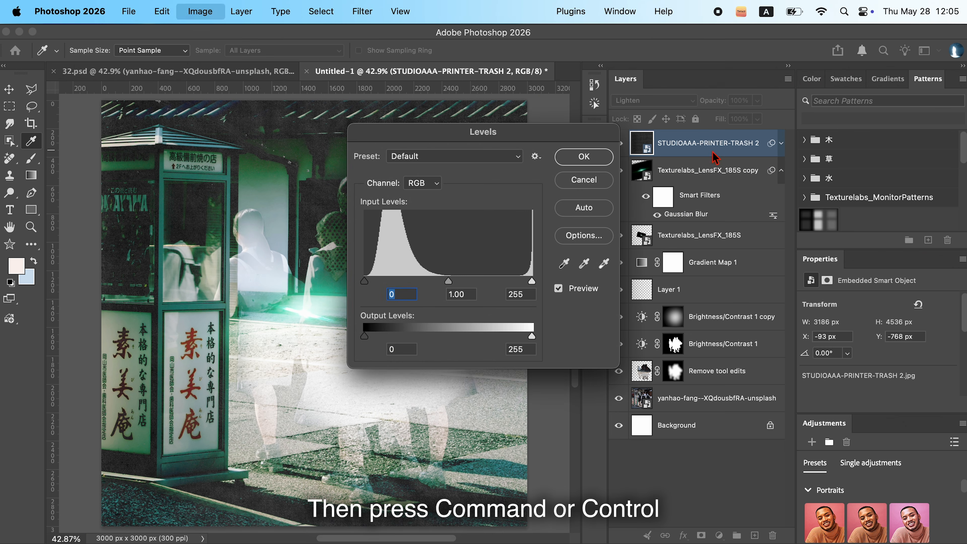
left_click_drag(601, 135, 800, 127)
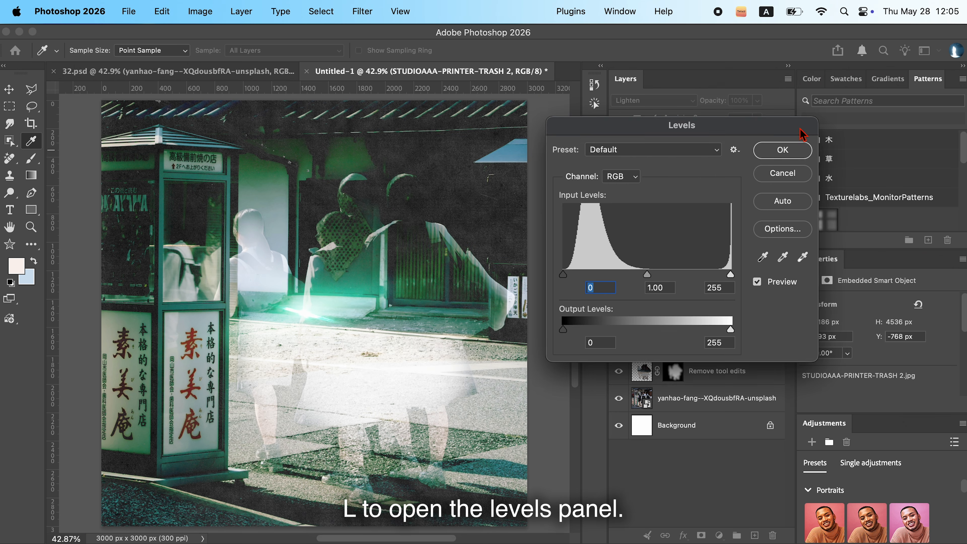
left_click_drag(563, 274, 580, 272)
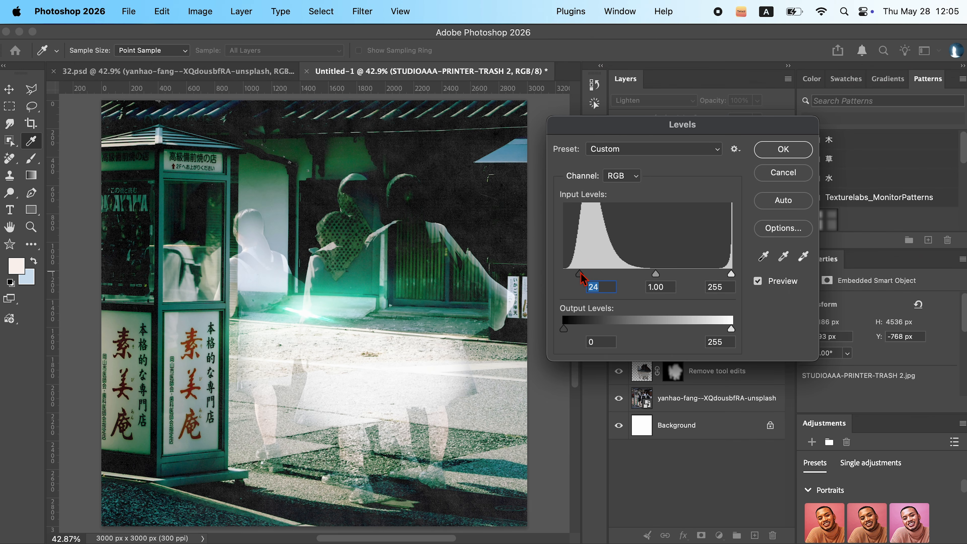
left_click(782, 149)
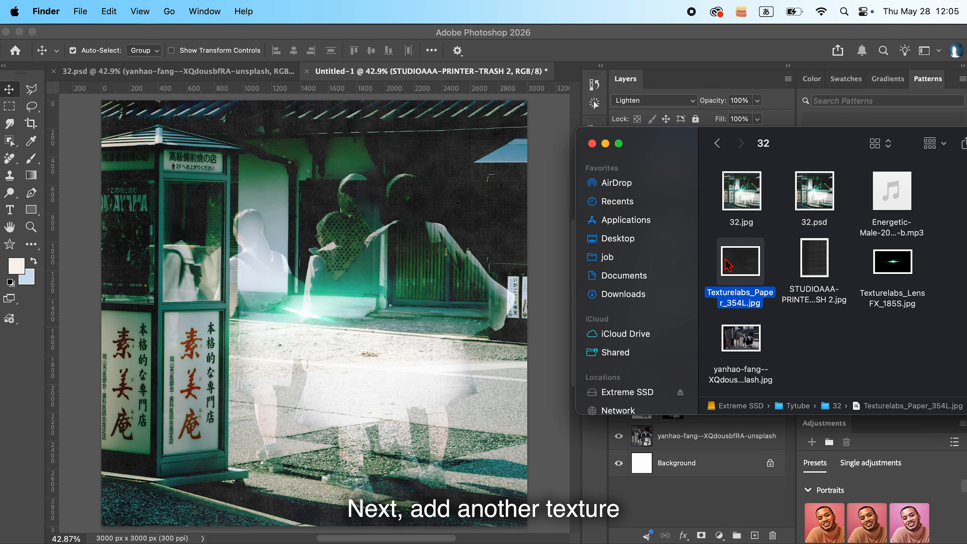
- Place the Texturelabs_Paper_354L texture rotated 90° and sized to cover the canvas, with its blending mode set to Lighten
left_click_drag(503, 255, 462, 328)
left_click_drag(502, 144, 449, 430)
left_click_drag(472, 313, 528, 313)
key("Return")
left_click(652, 100)
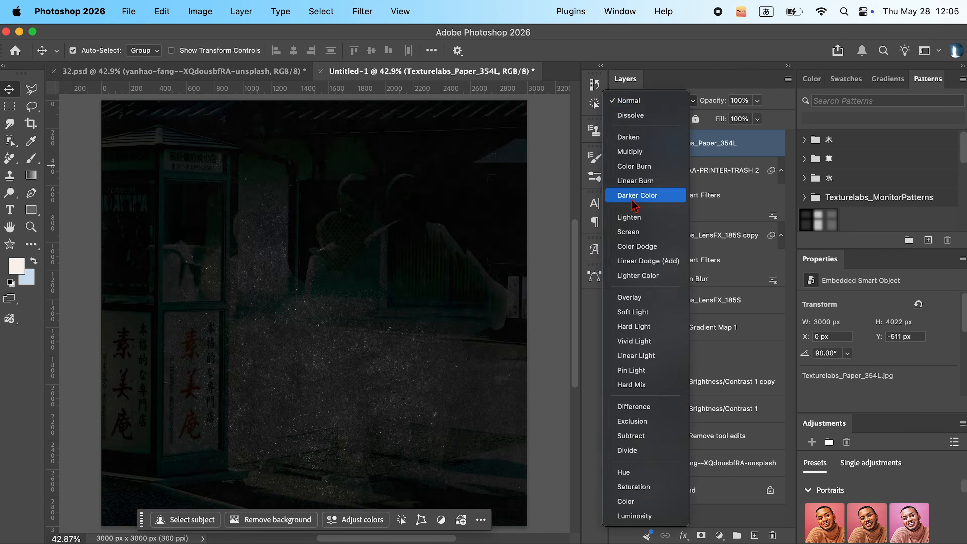
left_click(647, 213)
- Apply Levels to the paper texture layer with a black input level of 20 and midtones at about 0.94
double_click(674, 214)
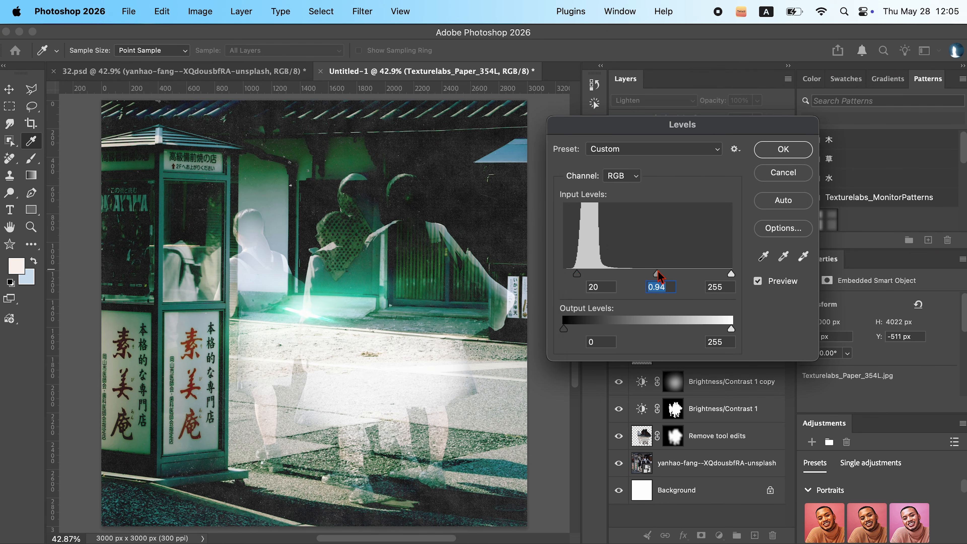
key("Return")
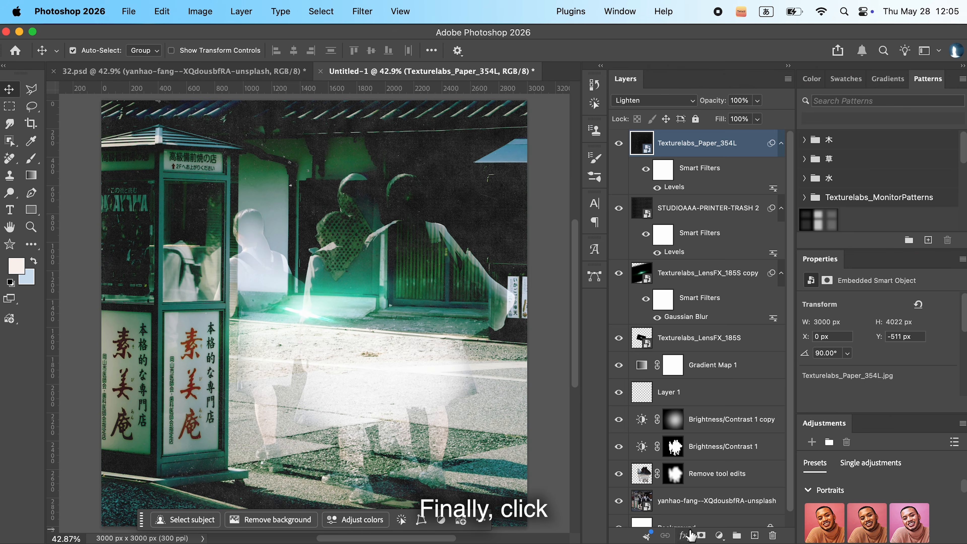
- Add a Grain adjustment layer above all other layers with its amount set to 80, leaving no layer selected
left_click(718, 535)
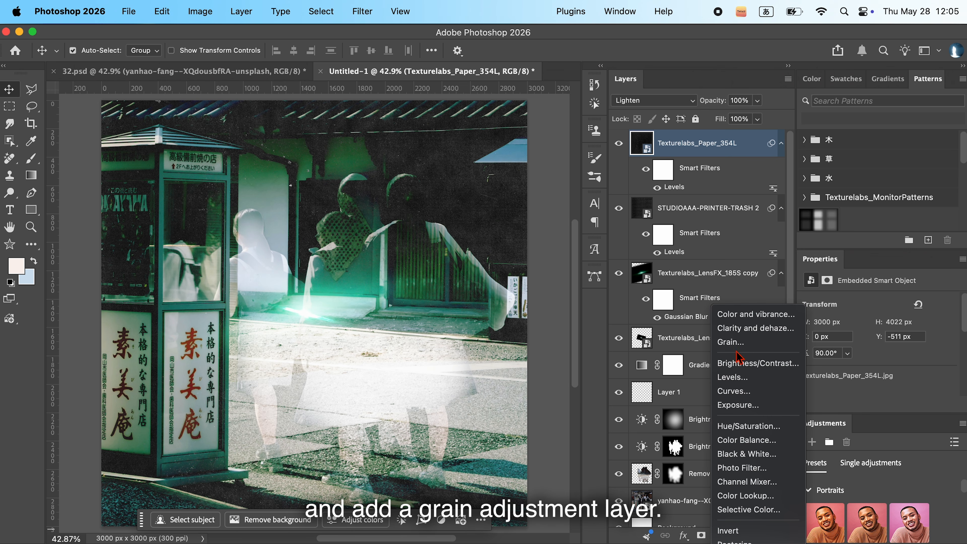
left_click(732, 342)
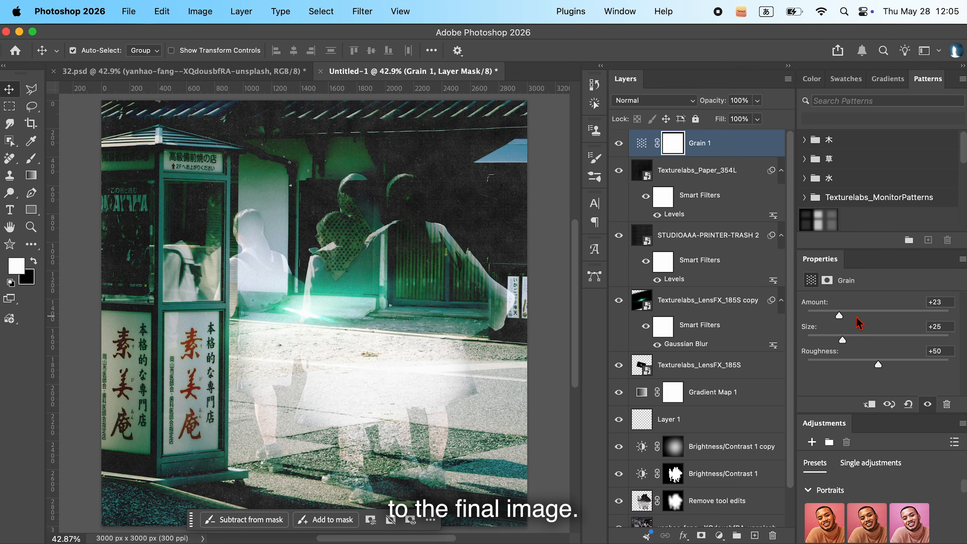
left_click_drag(854, 320, 901, 317)
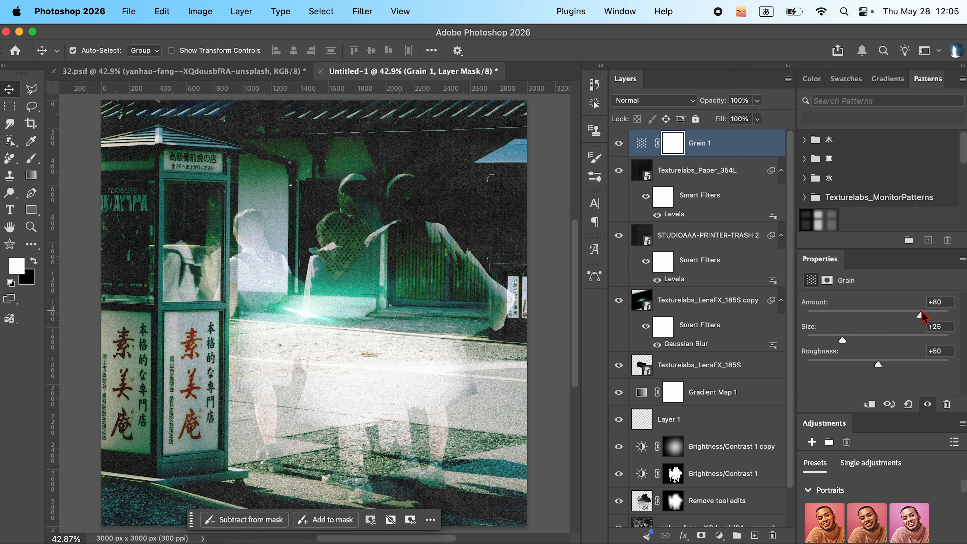
left_click(560, 375)
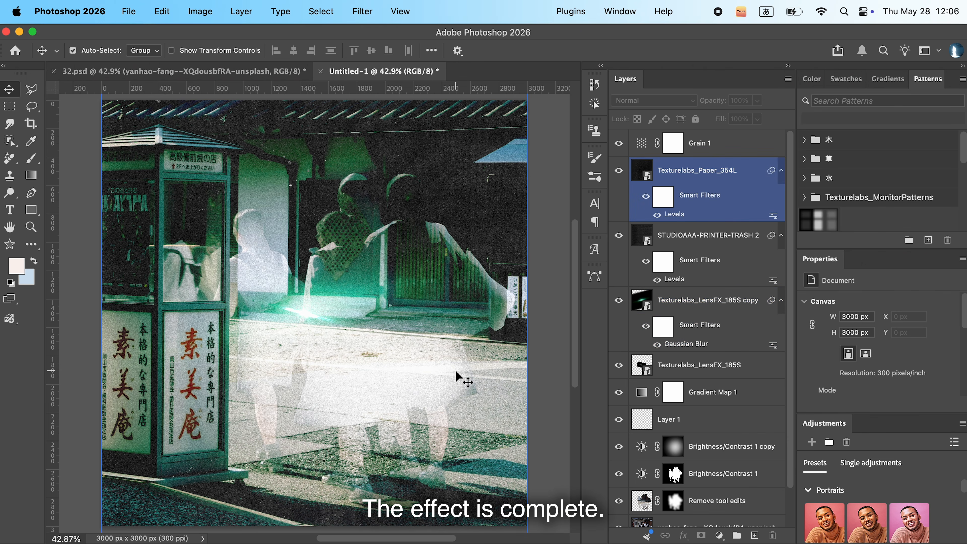